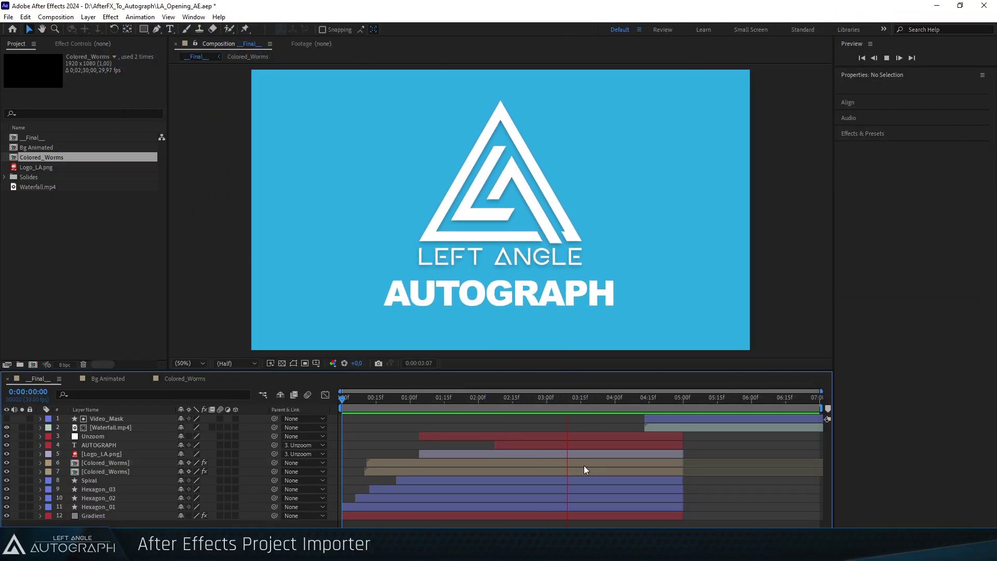
Step: Enable 'Allow Scripts to Write Files and Access Network' in After Effects' Scripting & Expressions preferences
{"action": "left_click_drag", "start_coordinate": [588, 399], "coordinate": [525, 406]}
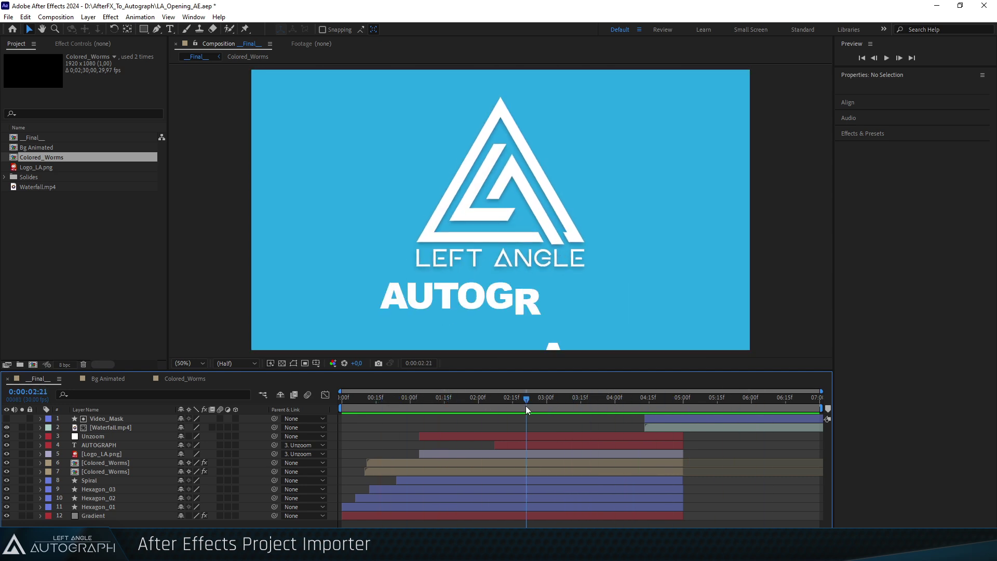
{"action": "left_click", "coordinate": [99, 445]}
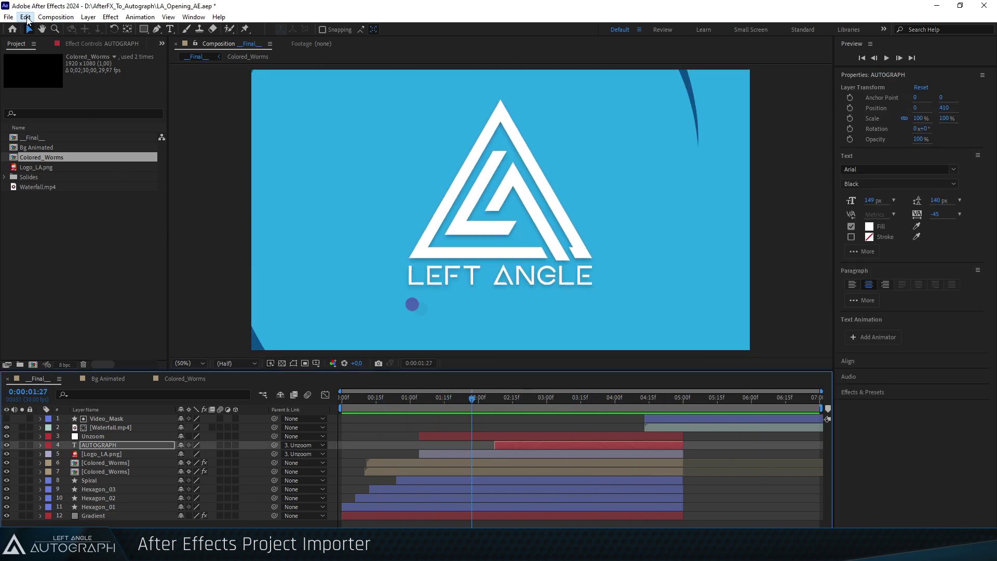
{"action": "left_click", "coordinate": [25, 16]}
{"action": "mouse_move", "coordinate": [127, 328]}
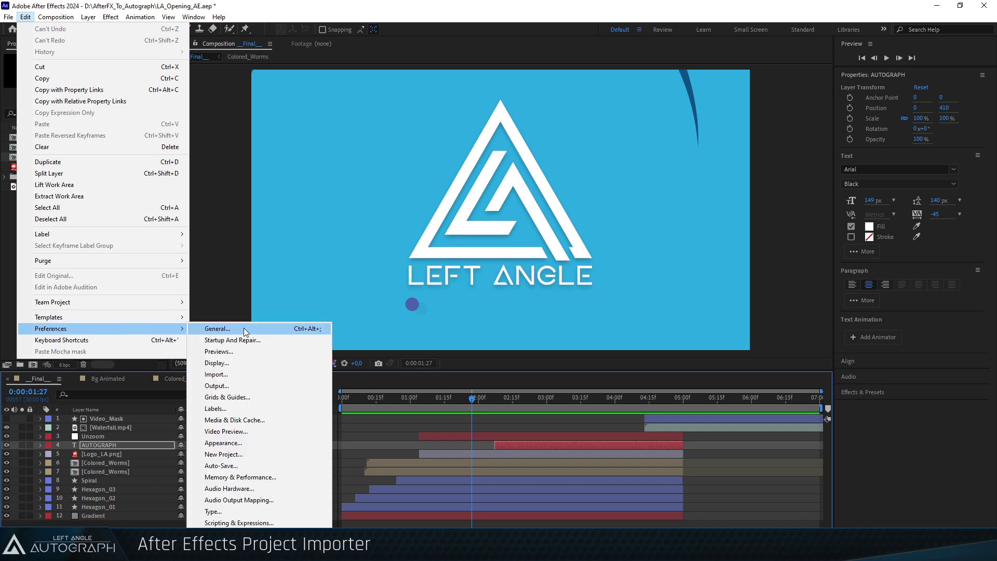
{"action": "left_click", "coordinate": [290, 523]}
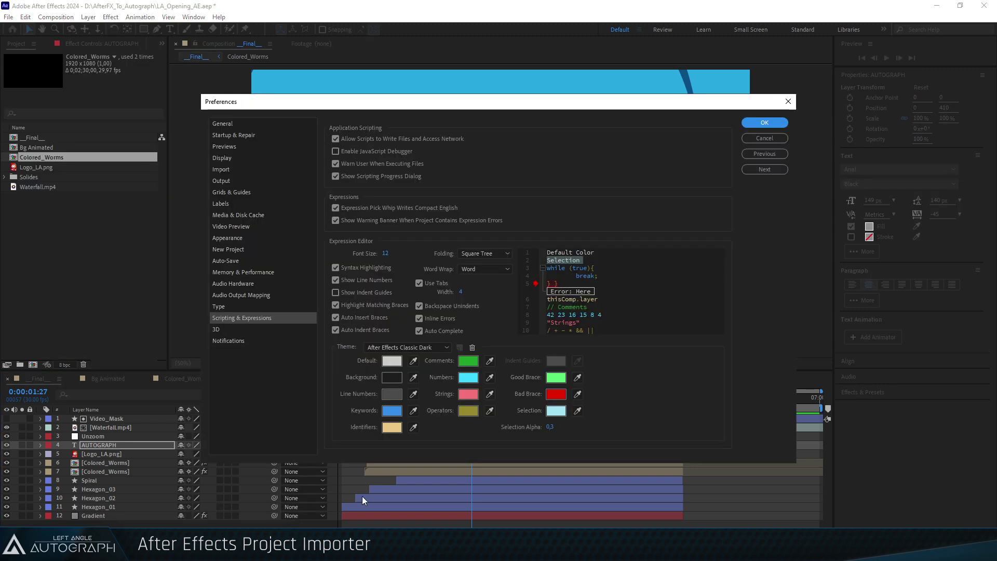
{"action": "left_click", "coordinate": [379, 139]}
{"action": "left_click", "coordinate": [370, 139]}
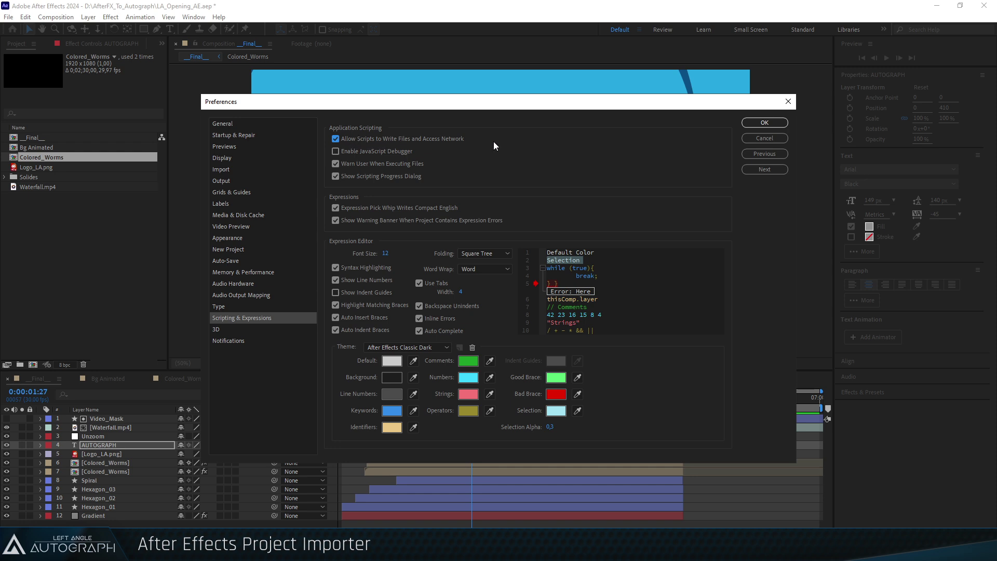
{"action": "left_click", "coordinate": [779, 126]}
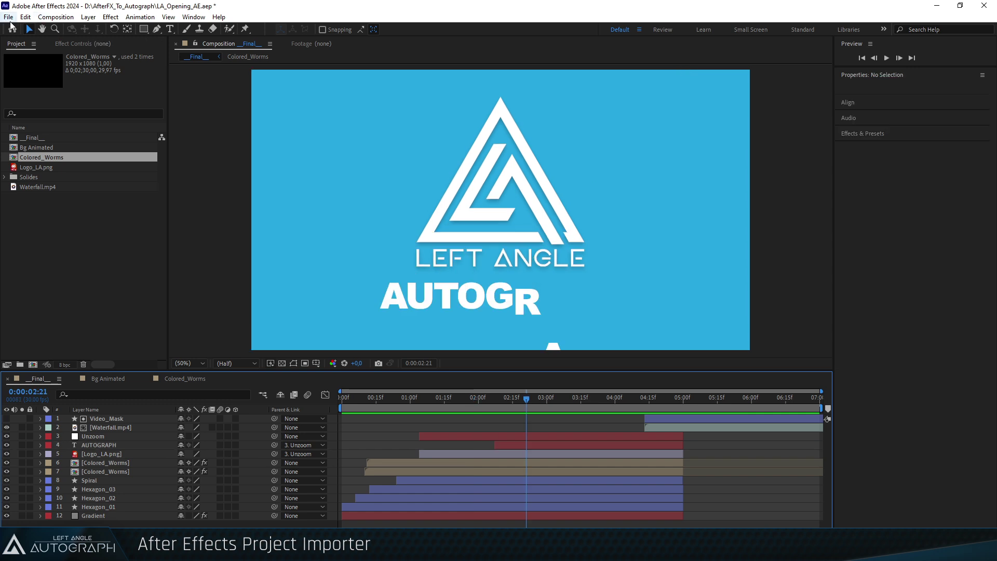
Step: Copy the folder path D:\AfterFX_To_Autograph from the Save As dialog, then cancel it
{"action": "left_click", "coordinate": [9, 17]}
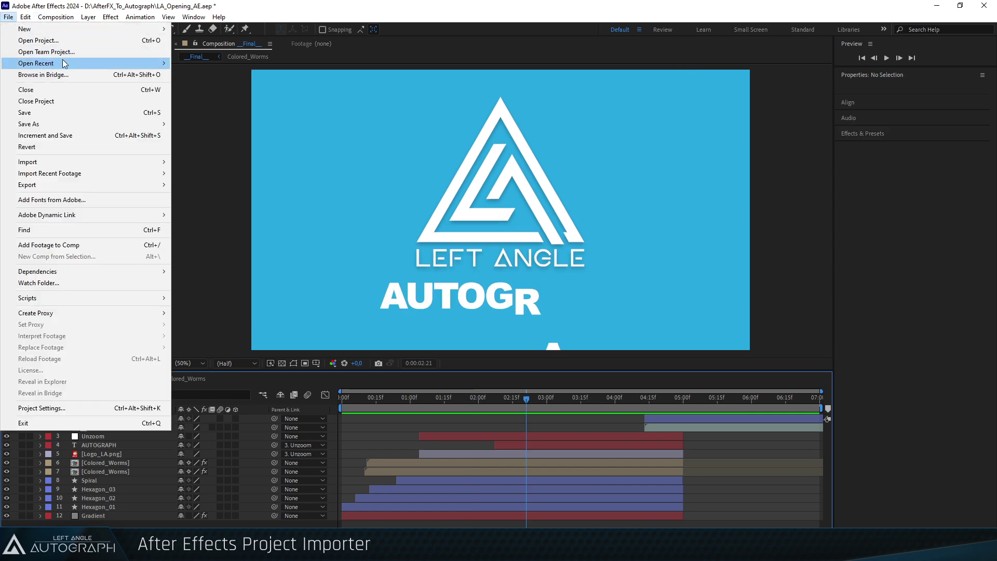
{"action": "mouse_move", "coordinate": [83, 124]}
{"action": "left_click", "coordinate": [179, 123]}
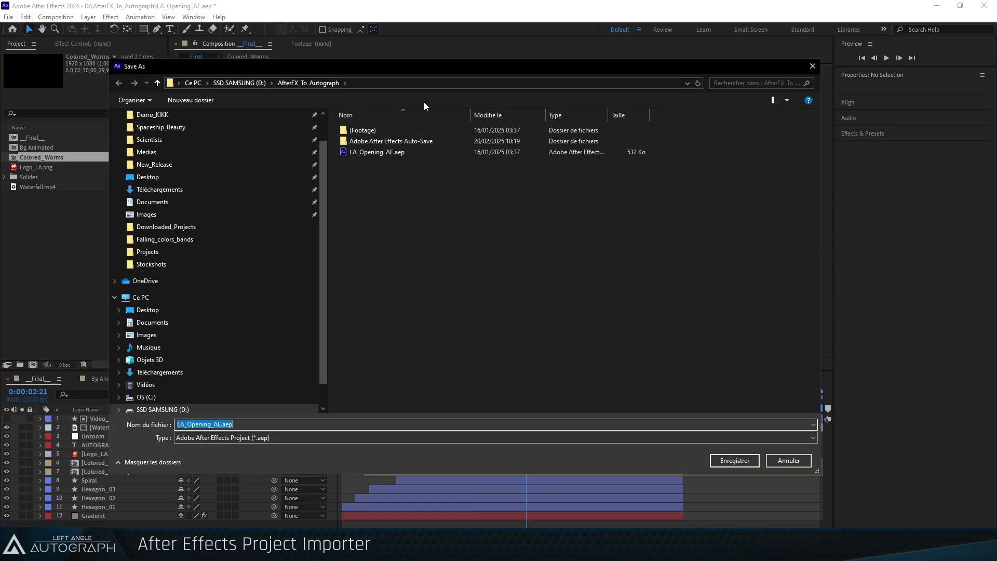
{"action": "left_click", "coordinate": [362, 83]}
{"action": "key", "text": "ctrl+c"}
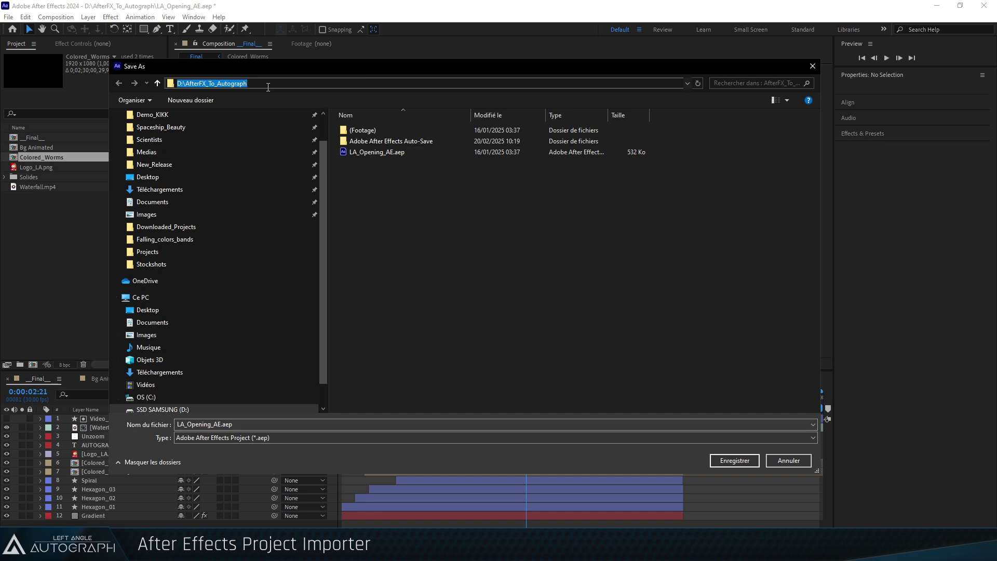
{"action": "left_click", "coordinate": [788, 460]}
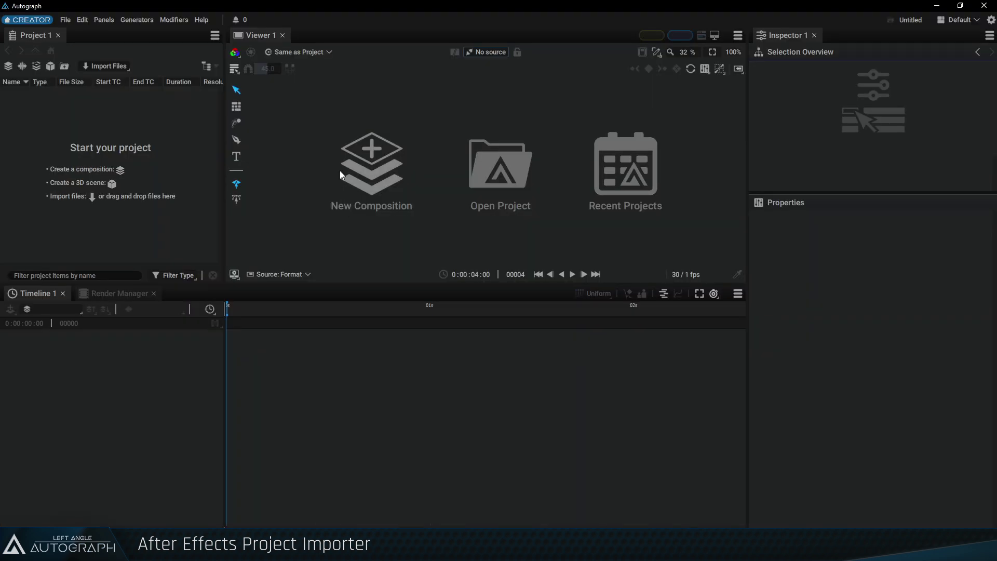
Step: Convert LA_Opening_AE.aep from D:\AfterFX_To_Autograph using Autograph's Convert AE Project
{"action": "left_click", "coordinate": [65, 23]}
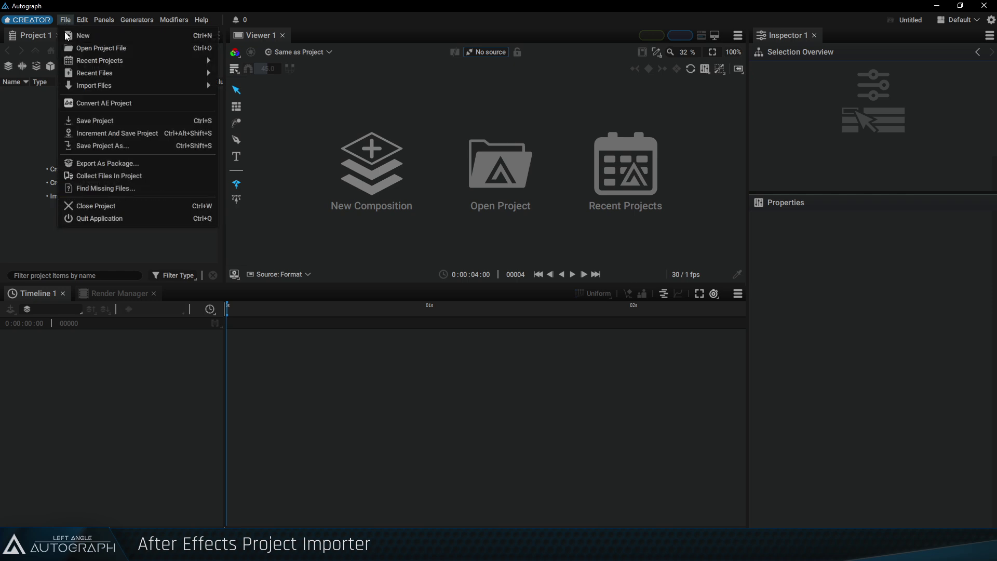
{"action": "left_click", "coordinate": [152, 106]}
{"action": "left_click", "coordinate": [474, 104]}
{"action": "key", "text": "ctrl+a"}
{"action": "key", "text": "ctrl+v"}
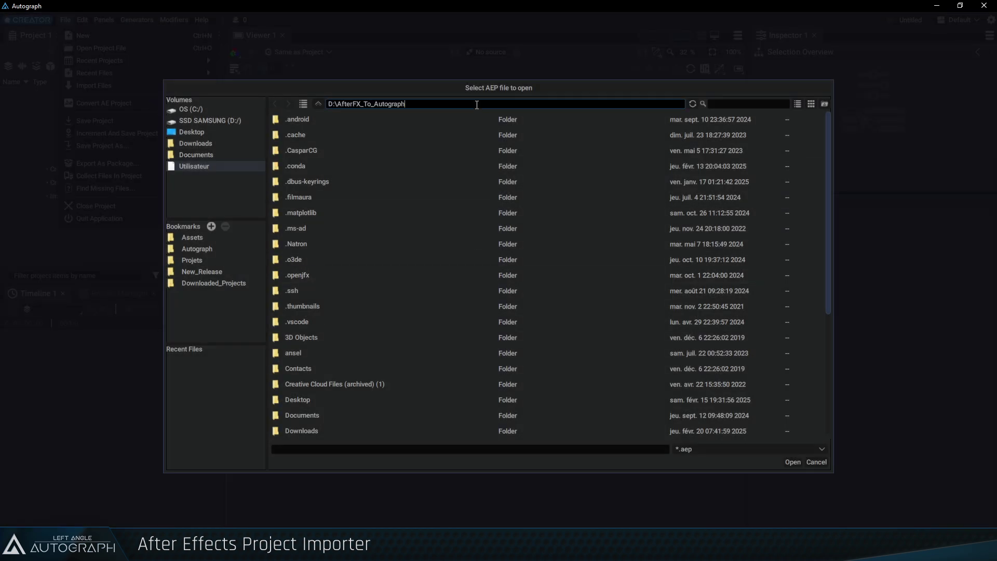
{"action": "left_click", "coordinate": [793, 451]}
{"action": "left_click", "coordinate": [339, 151]}
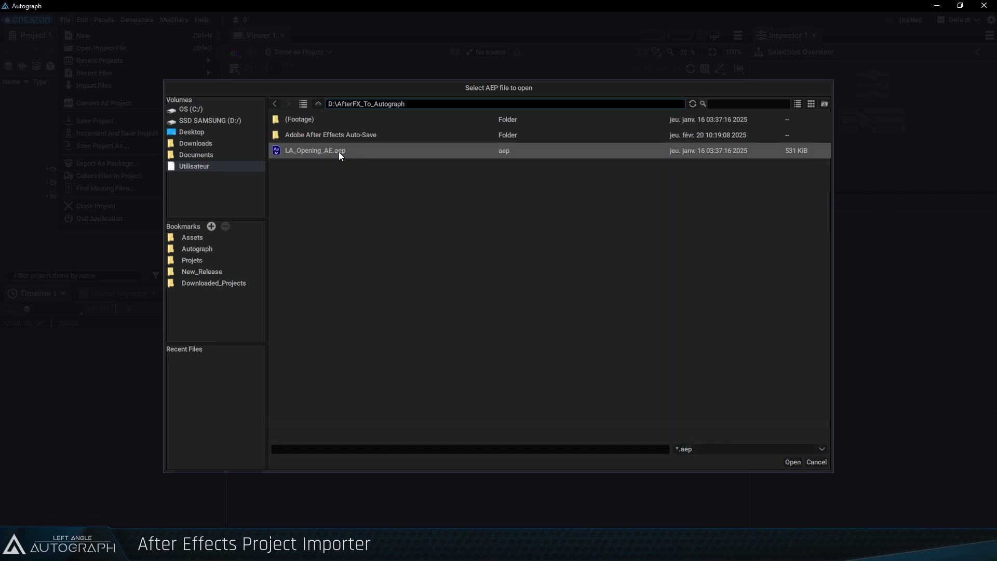
{"action": "double_click", "coordinate": [322, 152]}
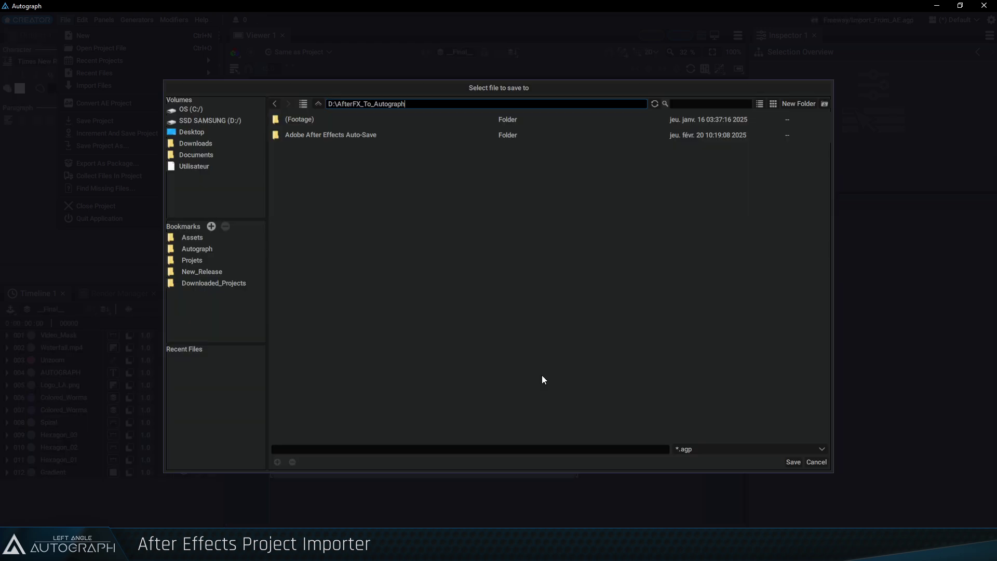
Step: Save the converted project as Imported_From_After_Effects.agp
{"action": "left_click", "coordinate": [365, 450]}
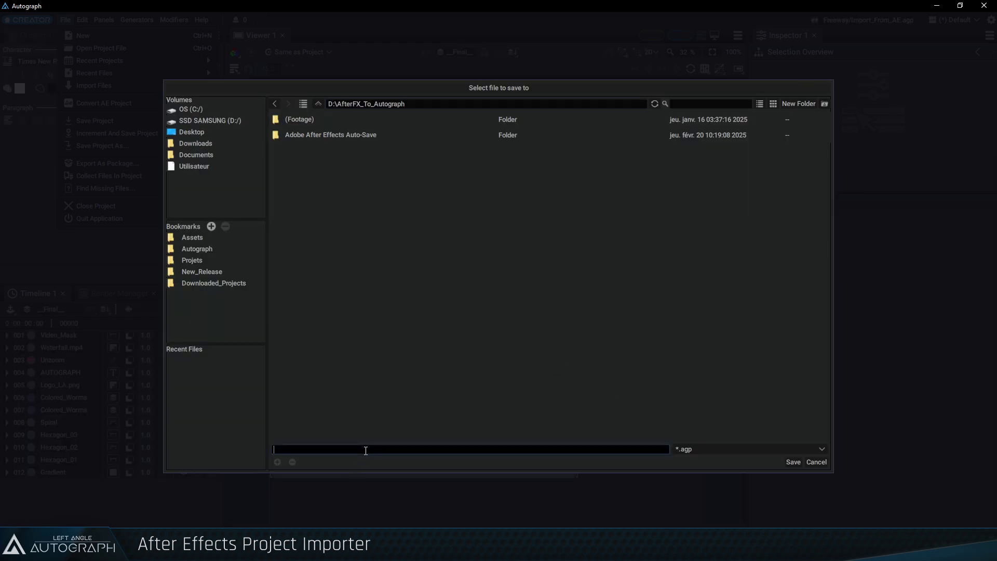
{"action": "type", "text": "Imported_From_After Effects"}
{"action": "key", "text": "ctrl+Left"}
{"action": "key", "text": "BackSpace"}
{"action": "type", "text": "_"}
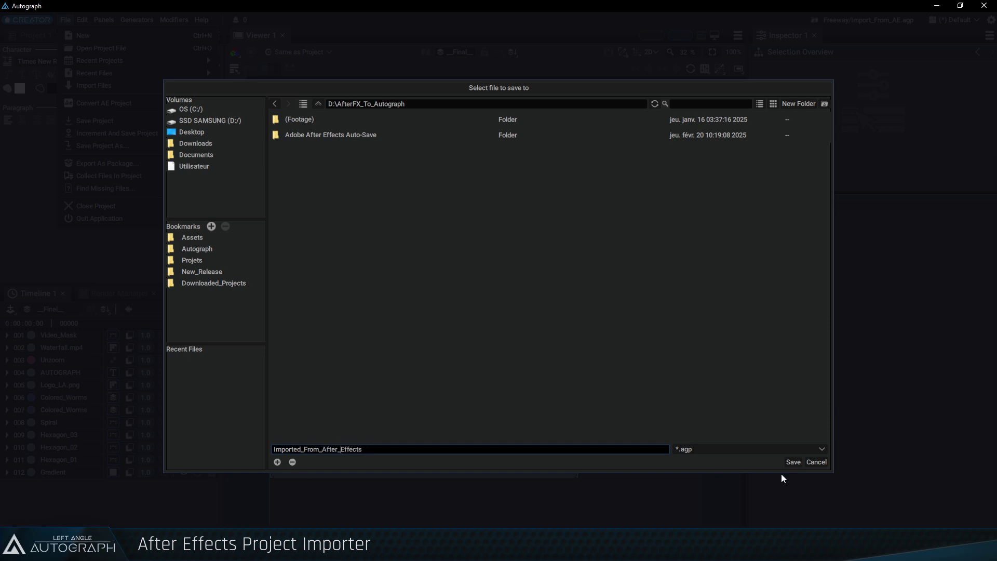
{"action": "left_click", "coordinate": [792, 462]}
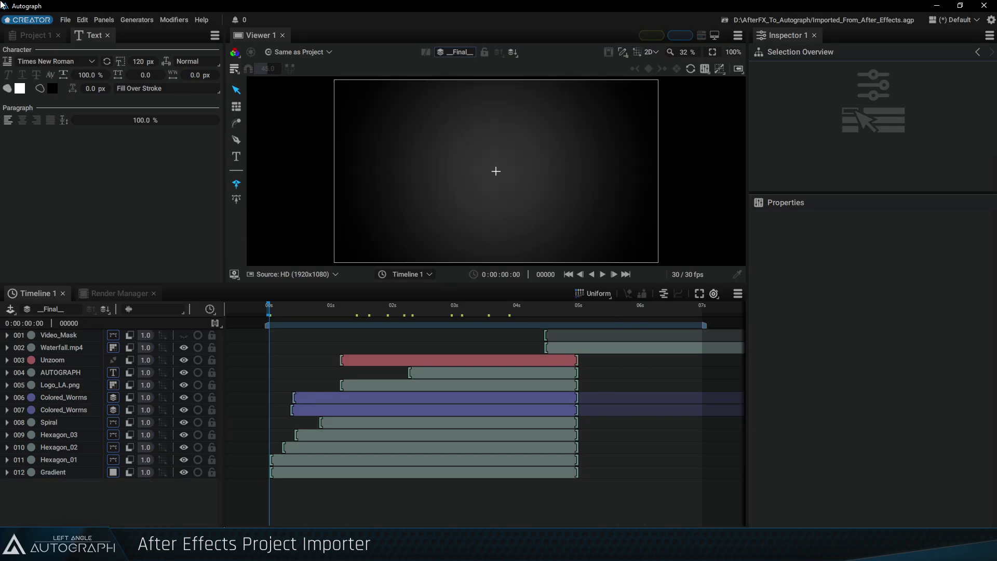
Step: Play the imported logo animation from Project 1 and enlarge the viewer
{"action": "left_click", "coordinate": [32, 35]}
{"action": "key", "text": "space"}
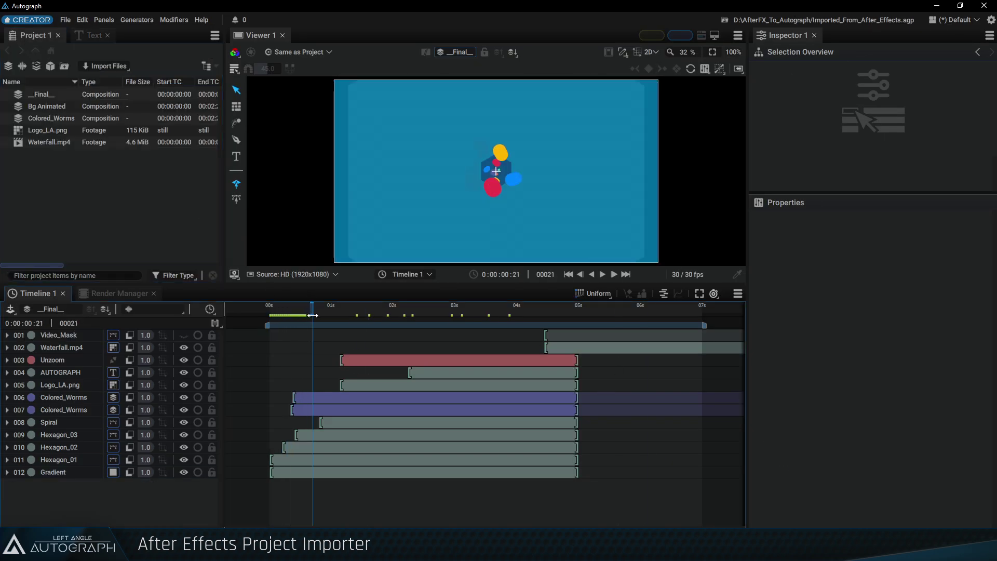
{"action": "left_click_drag", "start_coordinate": [385, 285], "coordinate": [386, 316]}
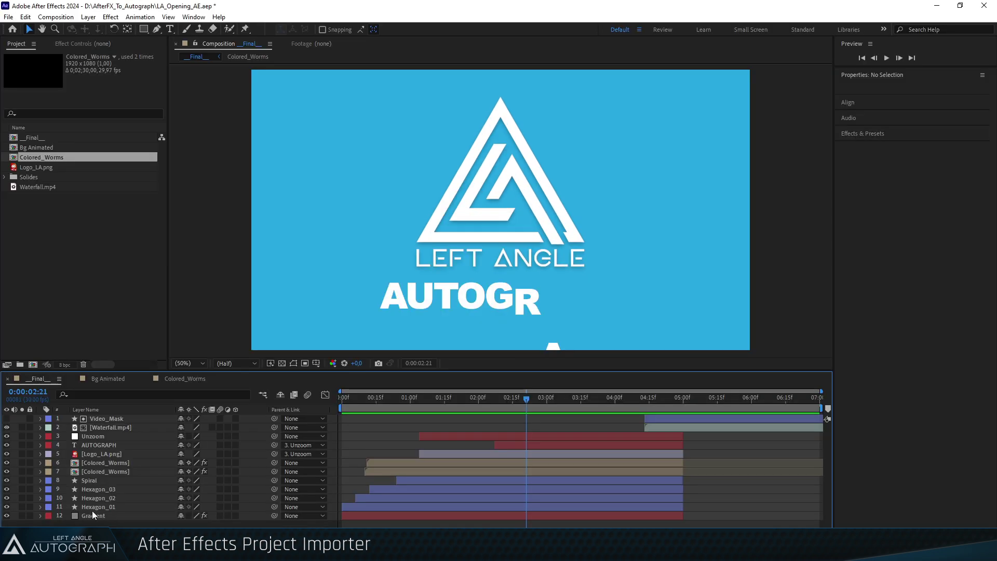
{"action": "left_click", "coordinate": [101, 506]}
{"action": "left_click", "coordinate": [100, 482], "text": "shift"}
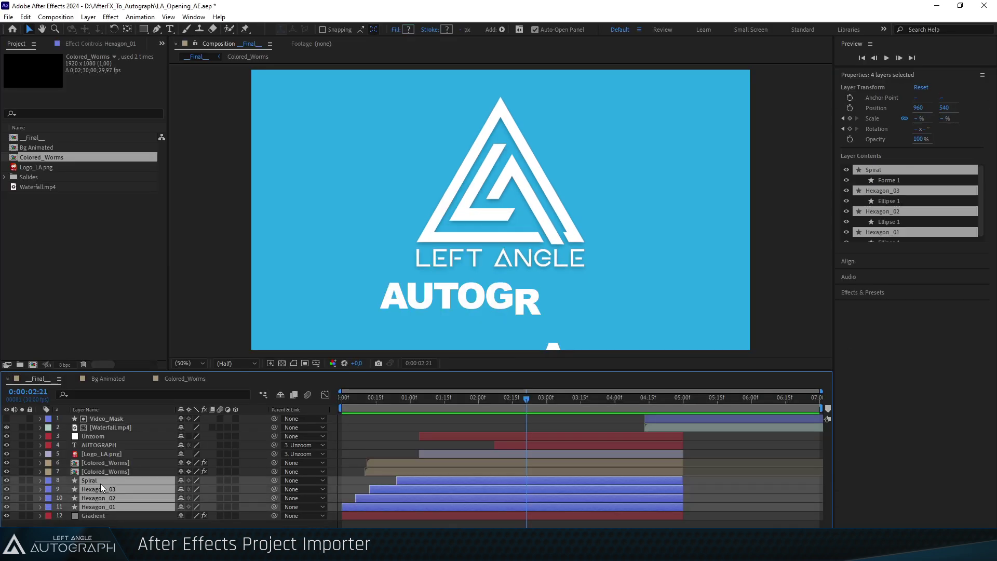
{"action": "left_click", "coordinate": [102, 445]}
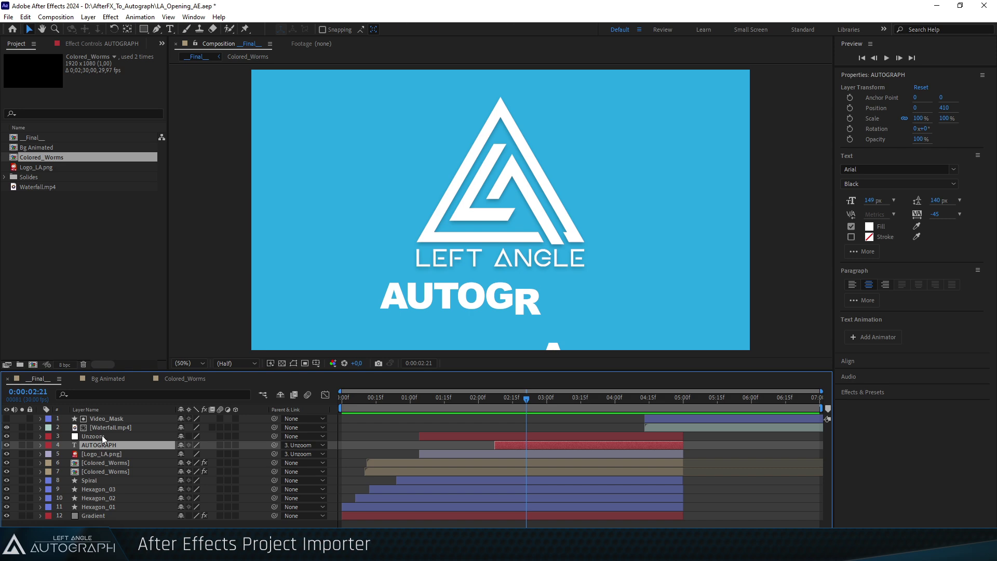
{"action": "left_click", "coordinate": [102, 435]}
{"action": "left_click", "coordinate": [120, 419]}
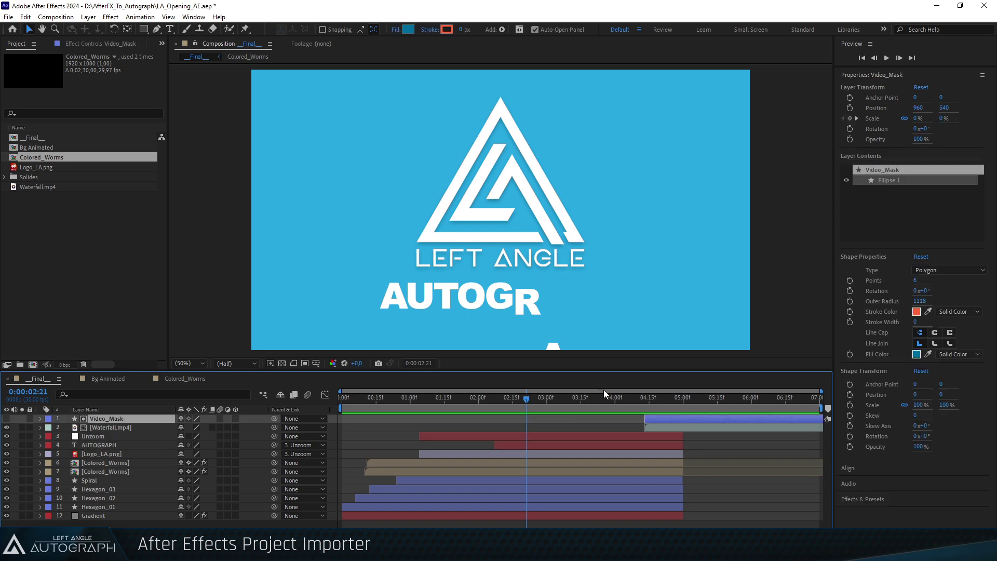
{"action": "left_click_drag", "start_coordinate": [604, 396], "coordinate": [611, 416]}
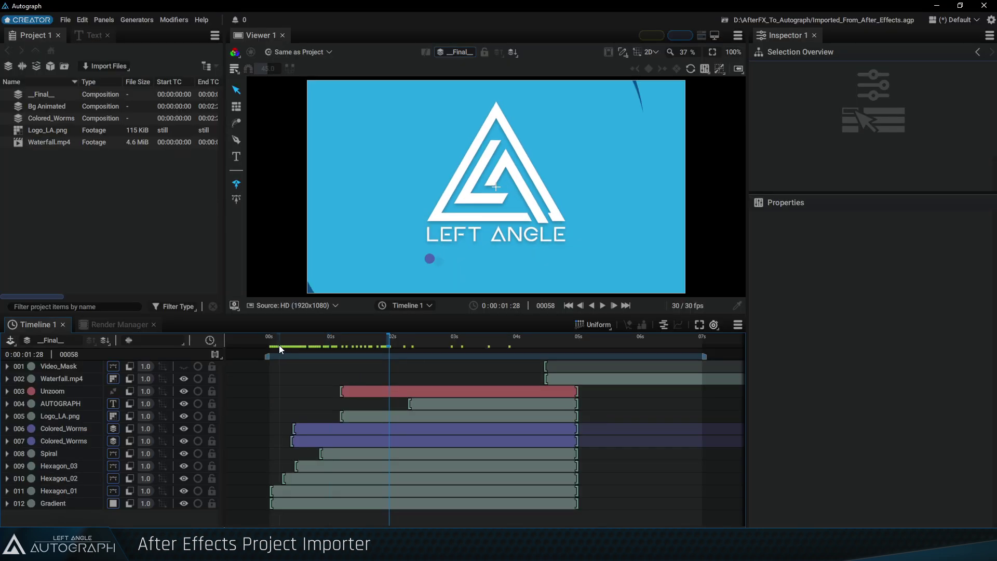
{"action": "left_click_drag", "start_coordinate": [279, 345], "coordinate": [459, 359]}
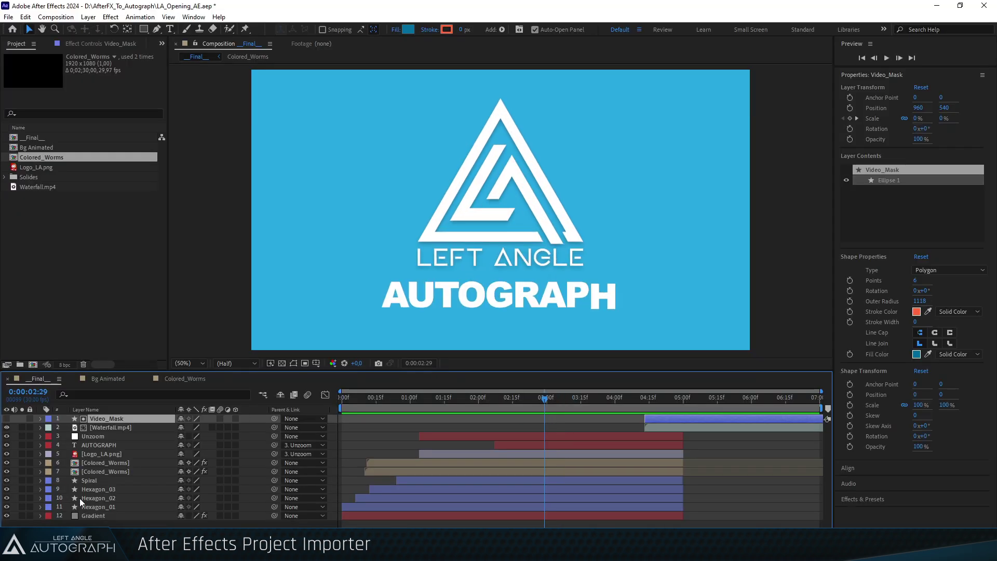
Step: Expand the AUTOGRAPH layer's Animation 1 range selector down to its Advanced settings
{"action": "left_click", "coordinate": [116, 444]}
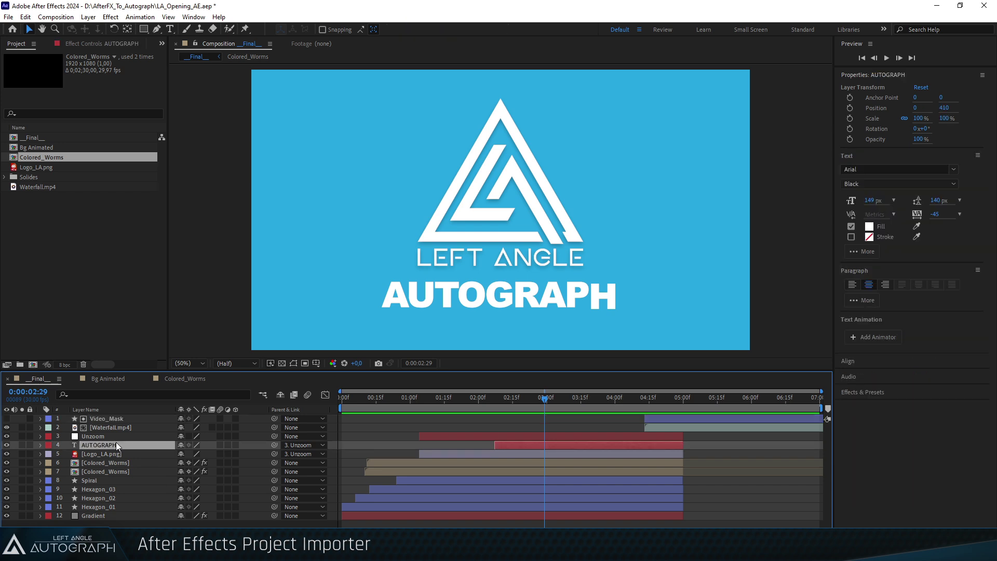
{"action": "left_click", "coordinate": [40, 445]}
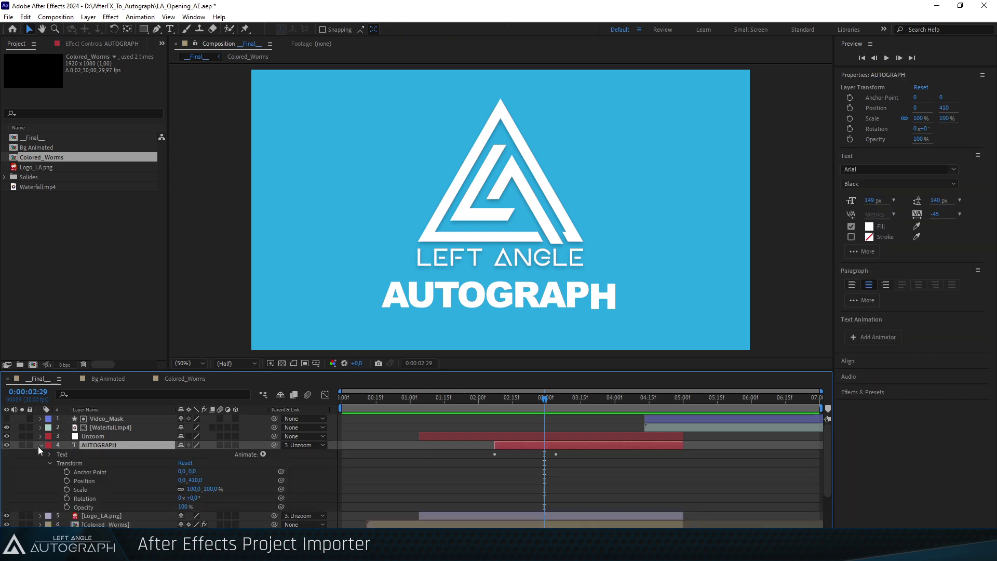
{"action": "left_click", "coordinate": [49, 455]}
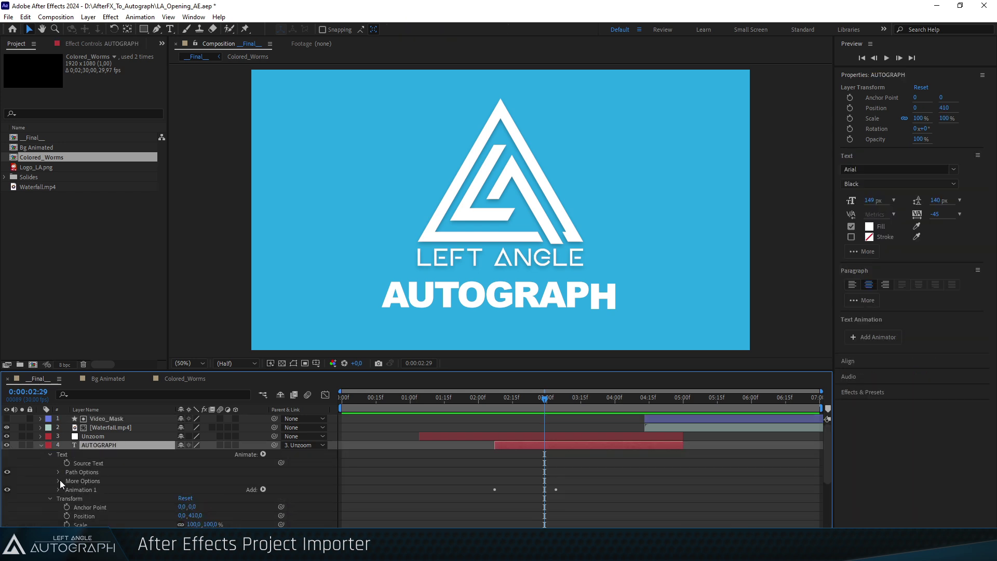
{"action": "left_click", "coordinate": [60, 490]}
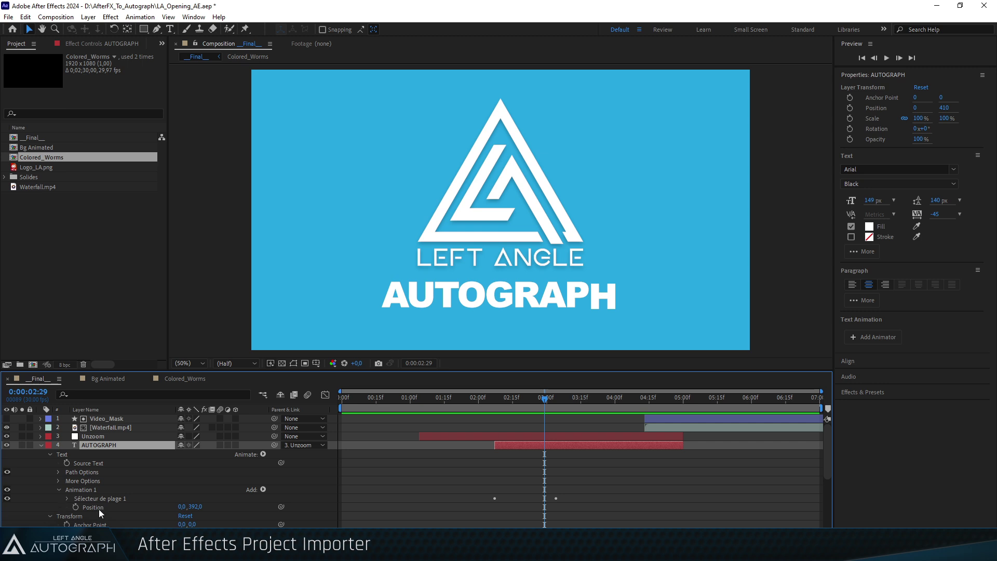
{"action": "left_click_drag", "start_coordinate": [506, 397], "coordinate": [537, 415]}
{"action": "left_click", "coordinate": [68, 498]}
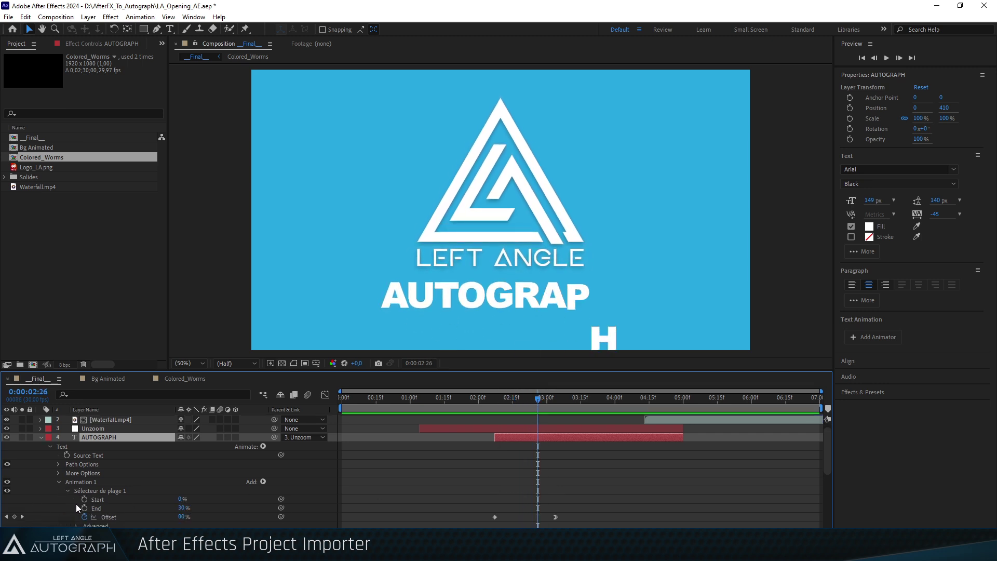
{"action": "scroll", "coordinate": [95, 501], "scroll_direction": "down", "scroll_amount": 1}
{"action": "left_click", "coordinate": [77, 508]}
{"action": "scroll", "coordinate": [122, 512], "scroll_direction": "down", "scroll_amount": 3}
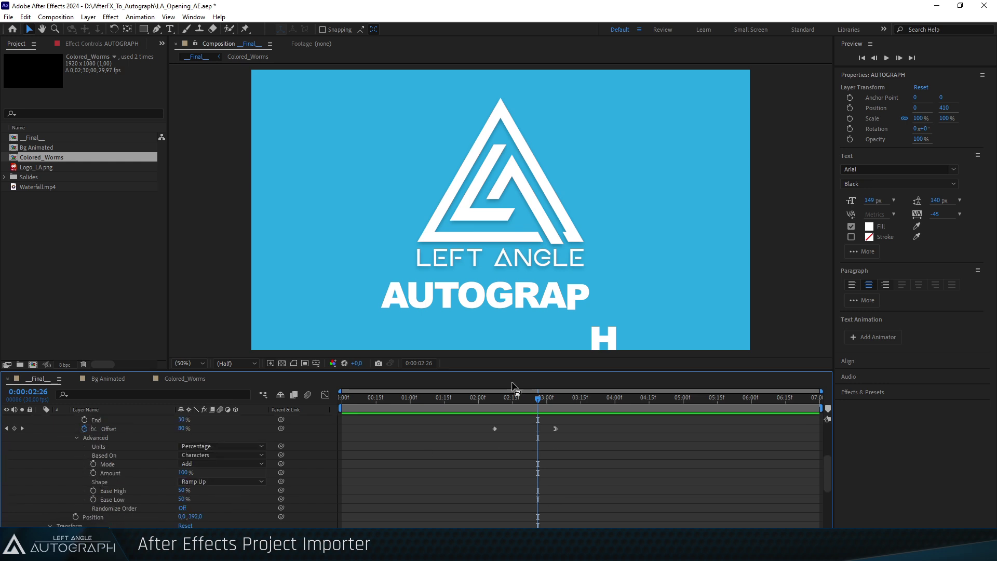
Step: Set the range selector Shape to Ramp Down and preview the text animation
{"action": "left_click", "coordinate": [502, 398]}
{"action": "left_click_drag", "start_coordinate": [503, 398], "coordinate": [532, 399]}
{"action": "left_click", "coordinate": [201, 481]}
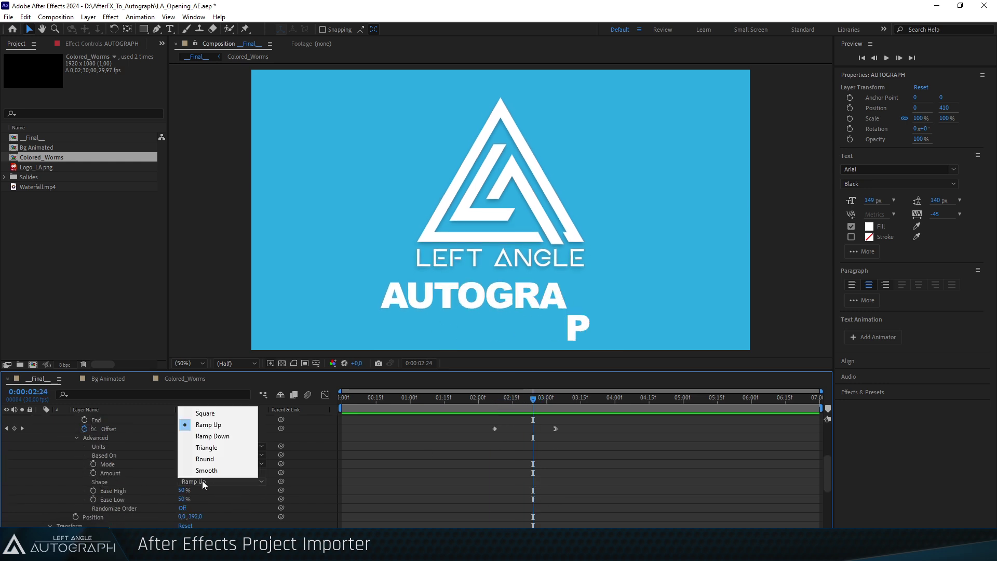
{"action": "left_click", "coordinate": [243, 436]}
{"action": "mouse_move", "coordinate": [492, 397]}
{"action": "left_mouse_down"}
{"action": "mouse_move", "coordinate": [534, 406]}
{"action": "mouse_move", "coordinate": [481, 409]}
{"action": "mouse_move", "coordinate": [542, 414]}
{"action": "mouse_move", "coordinate": [500, 413]}
{"action": "left_mouse_up"}
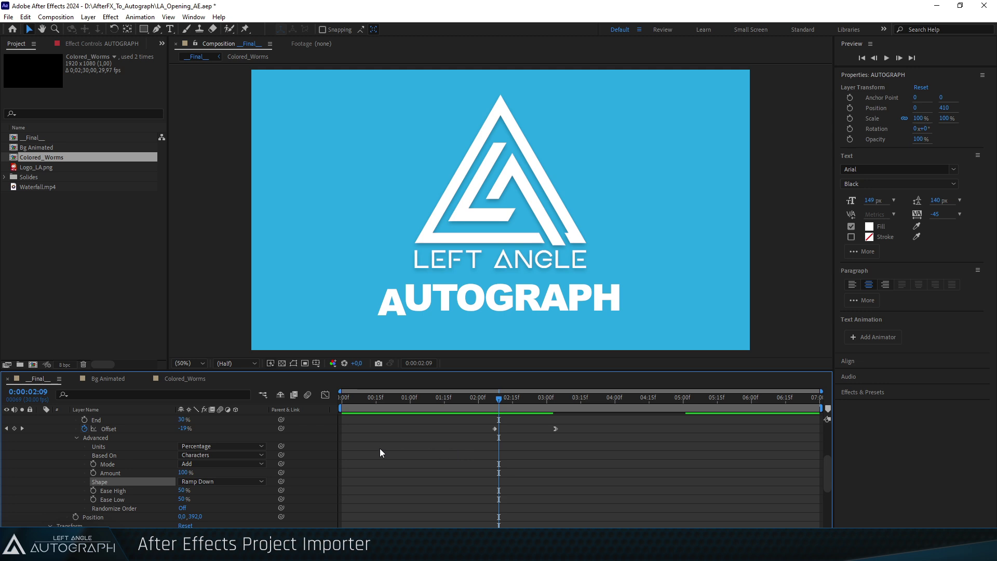
Step: Save the After Effects project and close the current Autograph project
{"action": "key", "text": "ctrl+s"}
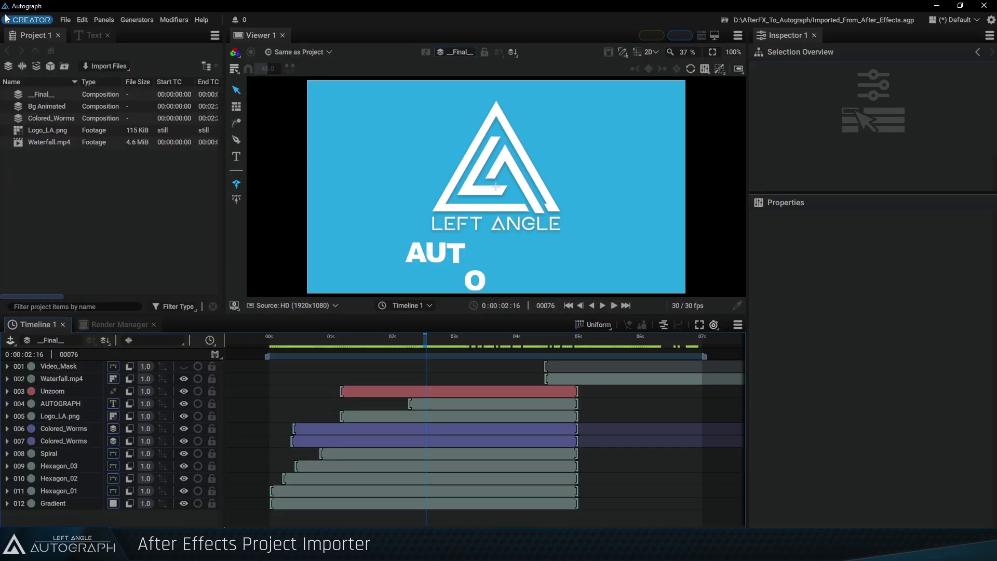
{"action": "left_click", "coordinate": [66, 19]}
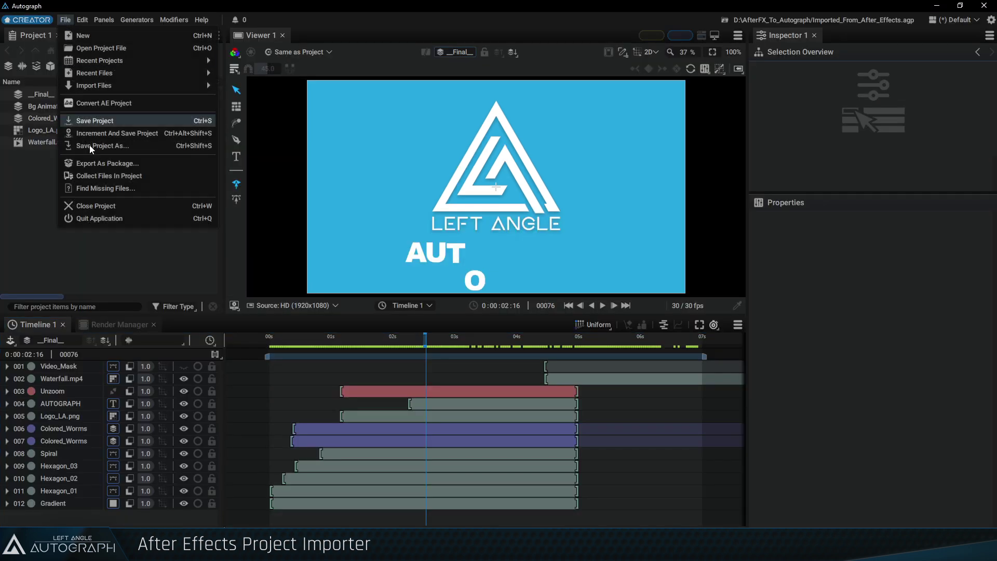
{"action": "left_click", "coordinate": [149, 210]}
{"action": "left_click", "coordinate": [66, 20]}
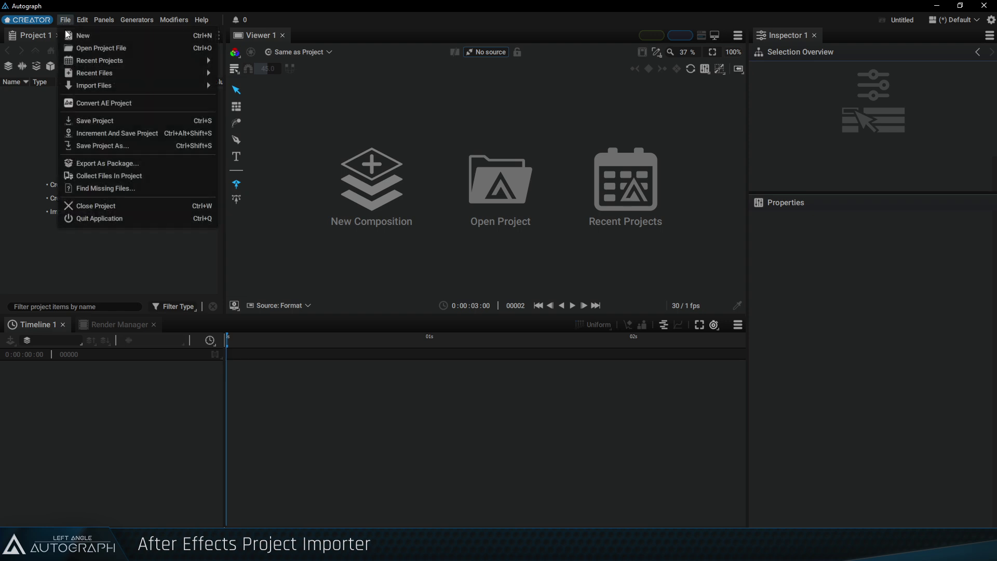
Step: Reconvert LA_Opening_AE.aep and overwrite Imported_From_After_Effects.agp with the result
{"action": "left_click", "coordinate": [117, 103]}
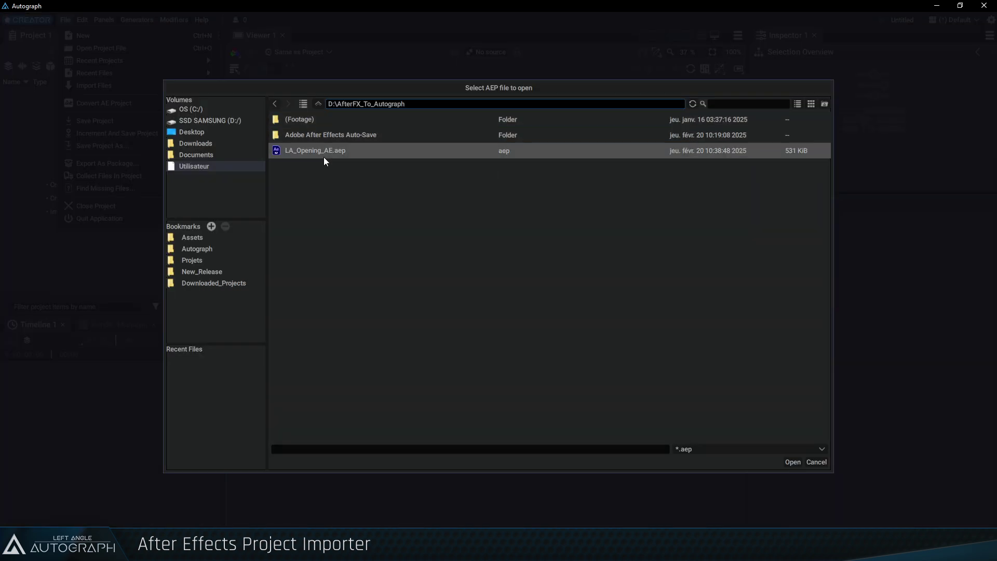
{"action": "double_click", "coordinate": [324, 157]}
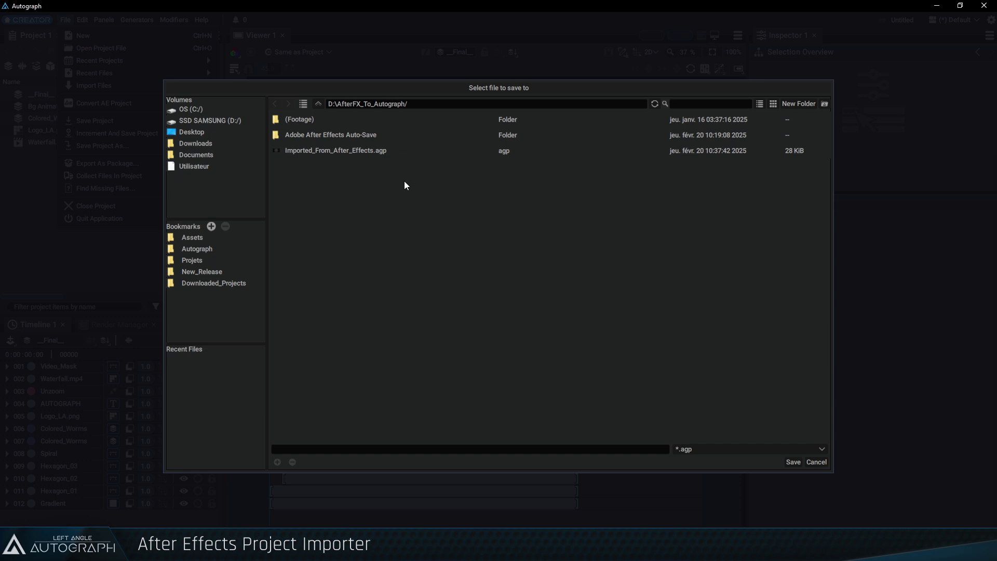
{"action": "double_click", "coordinate": [319, 152]}
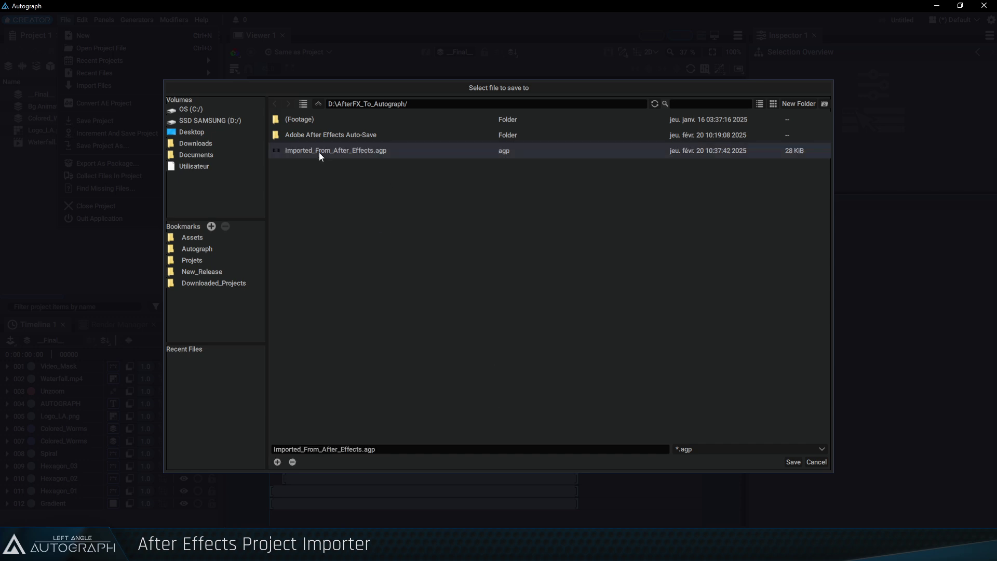
{"action": "left_click", "coordinate": [474, 298]}
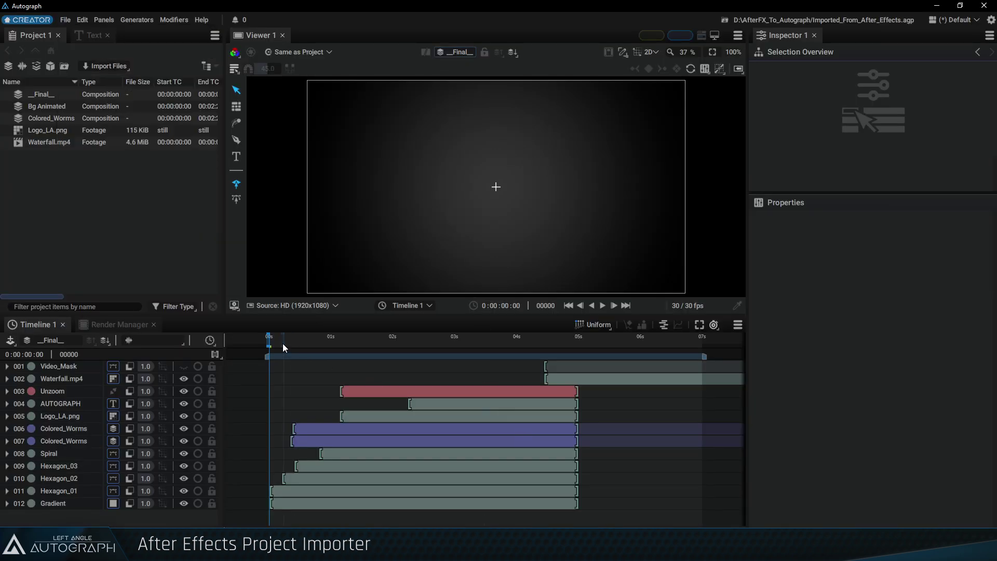
Step: Browse to Autograph's Resources\AEConverter folder and locate ConvertToAutograph.jsx
{"action": "left_click_drag", "start_coordinate": [282, 344], "coordinate": [395, 367]}
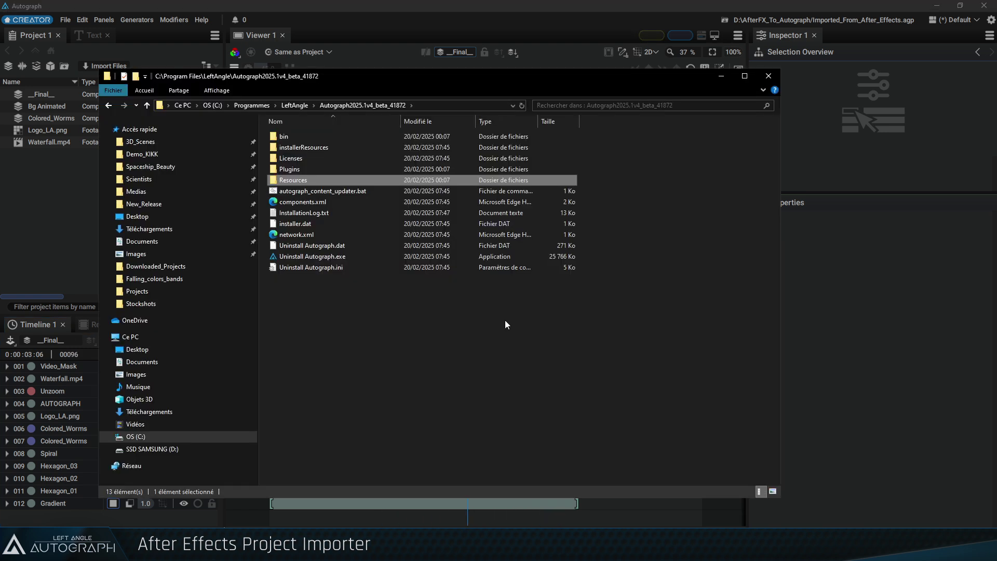
{"action": "double_click", "coordinate": [293, 181]}
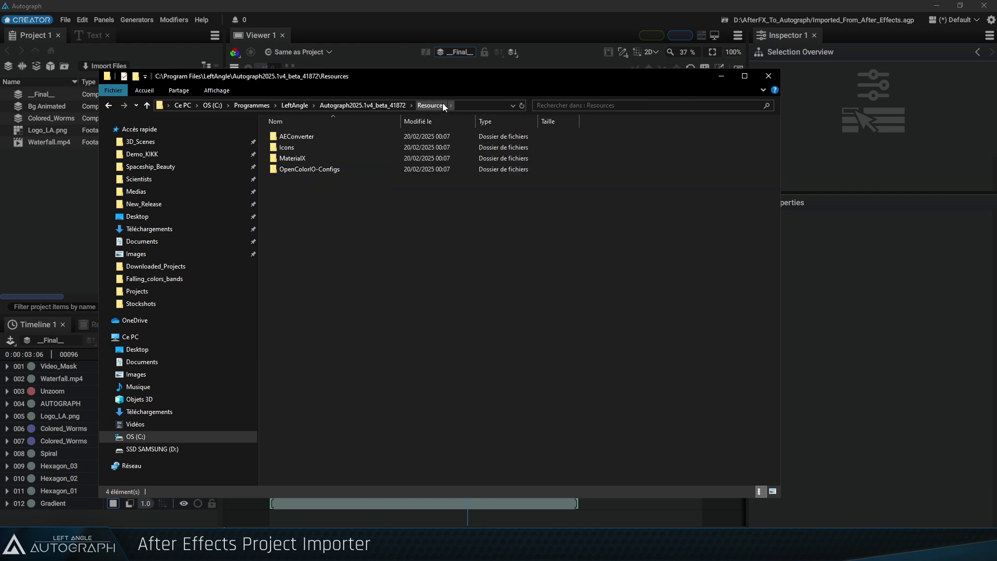
{"action": "double_click", "coordinate": [310, 136]}
{"action": "left_click", "coordinate": [321, 137]}
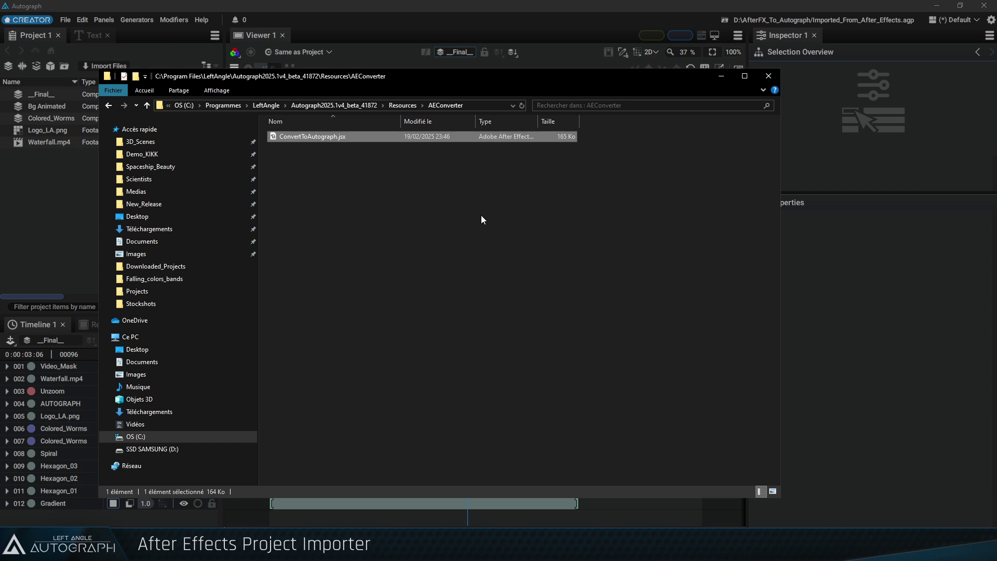
{"action": "left_click", "coordinate": [489, 106]}
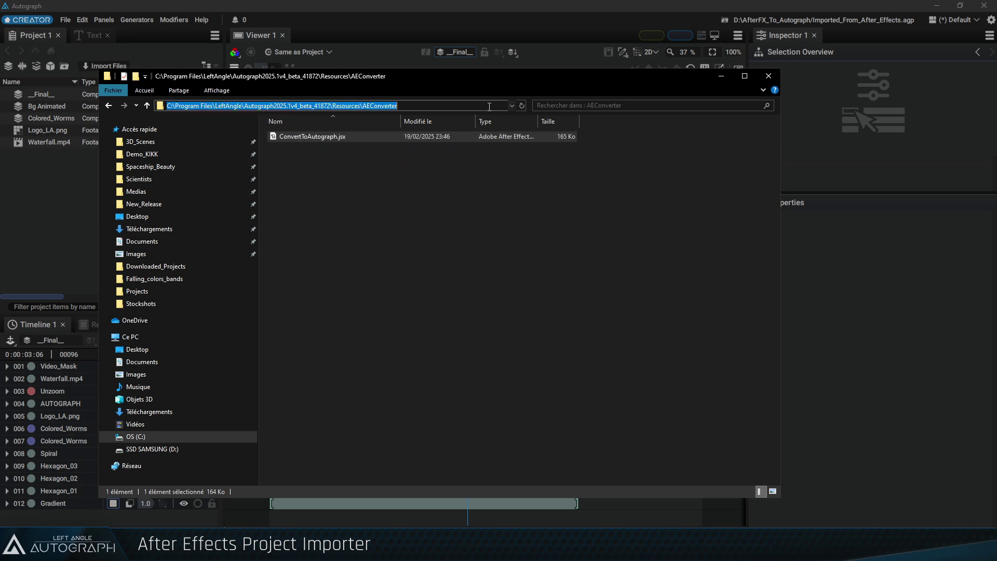
{"action": "left_click", "coordinate": [533, 242]}
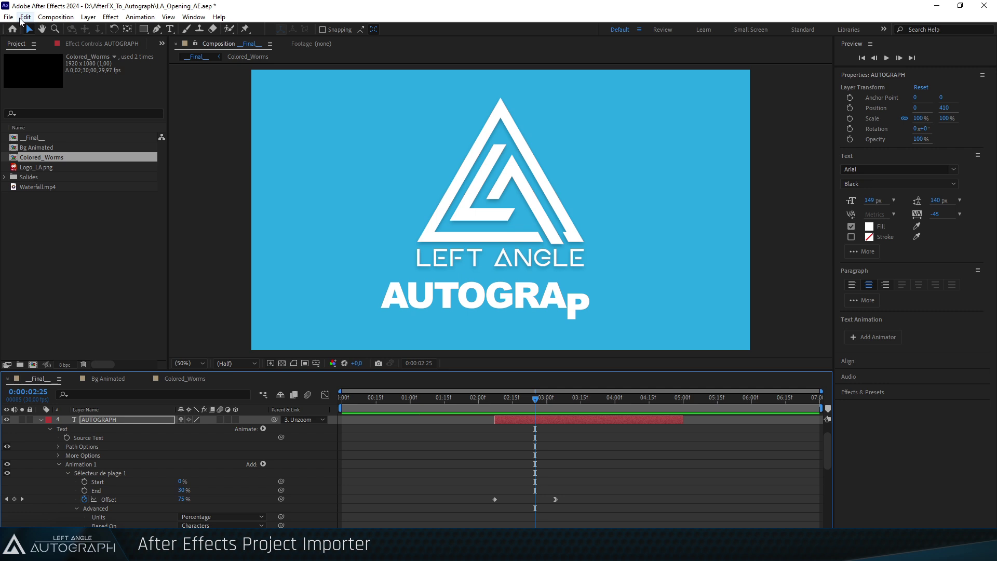
Step: Run ConvertToAutograph.jsx on the project and save the output as LA_Opening_AE.py
{"action": "left_click", "coordinate": [9, 16]}
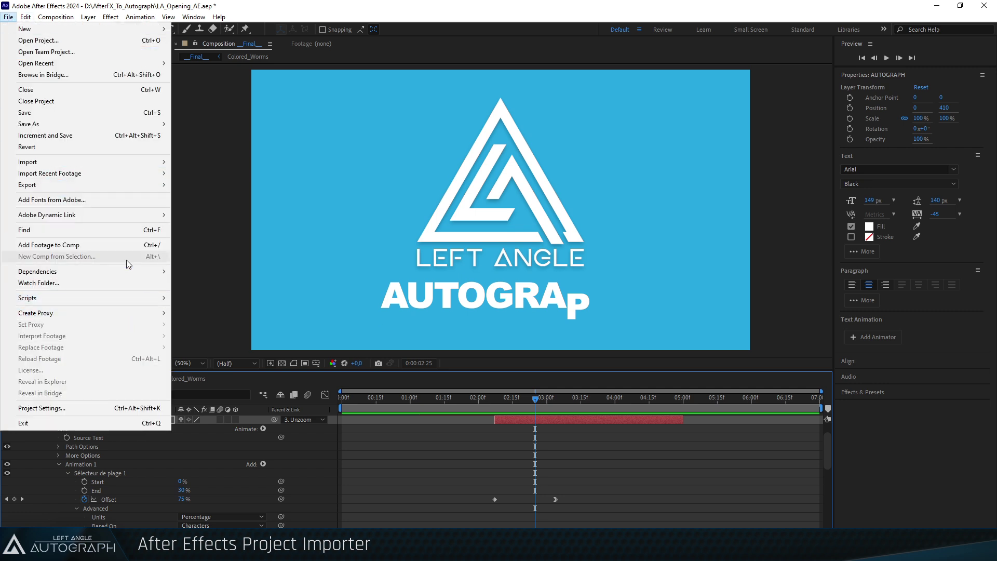
{"action": "mouse_move", "coordinate": [125, 298]}
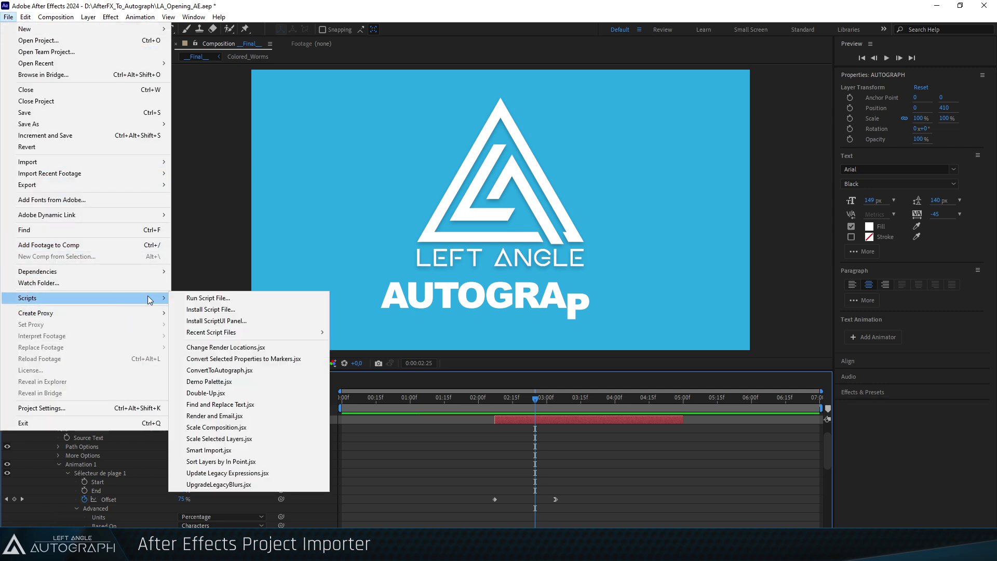
{"action": "left_click", "coordinate": [218, 298]}
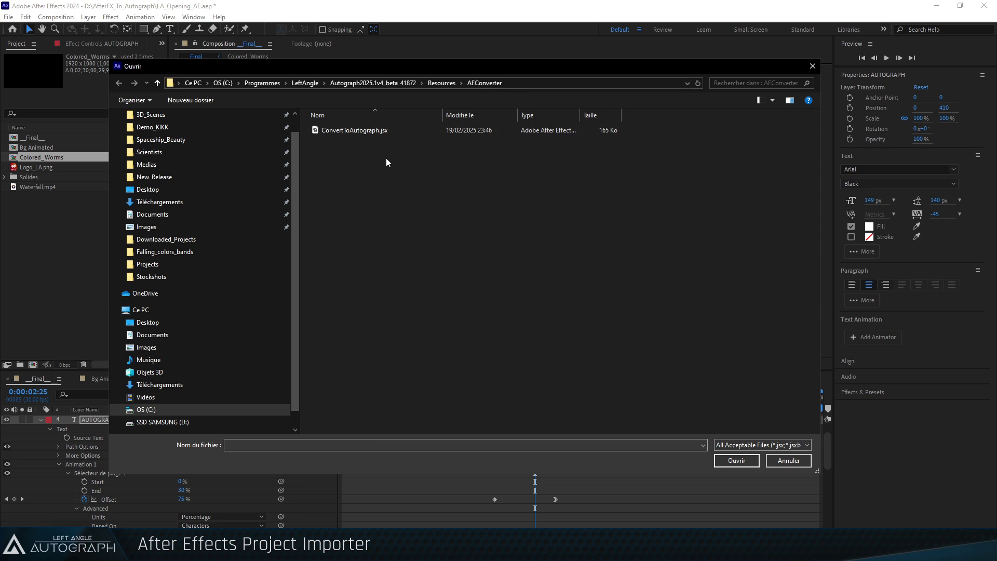
{"action": "double_click", "coordinate": [329, 130]}
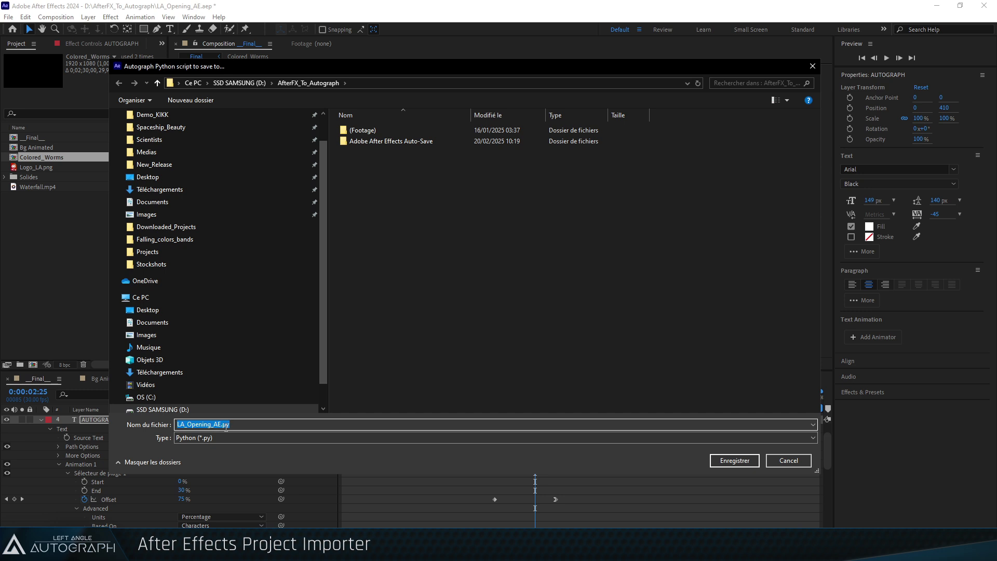
{"action": "left_click", "coordinate": [253, 427]}
{"action": "key", "text": "Return"}
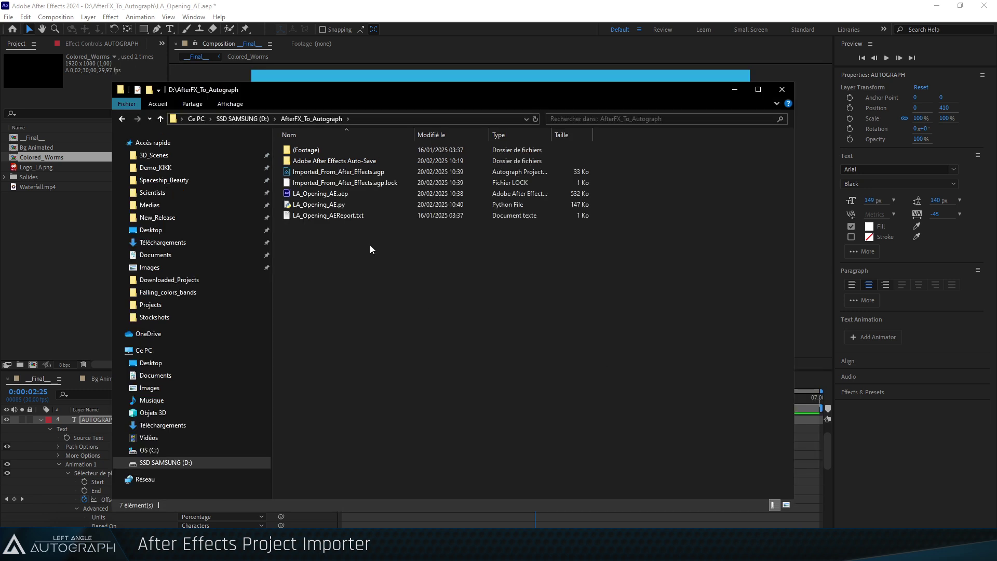
Step: Select the new LA_Opening_AE.py in D:\AfterFX_To_Autograph
{"action": "left_click", "coordinate": [294, 207]}
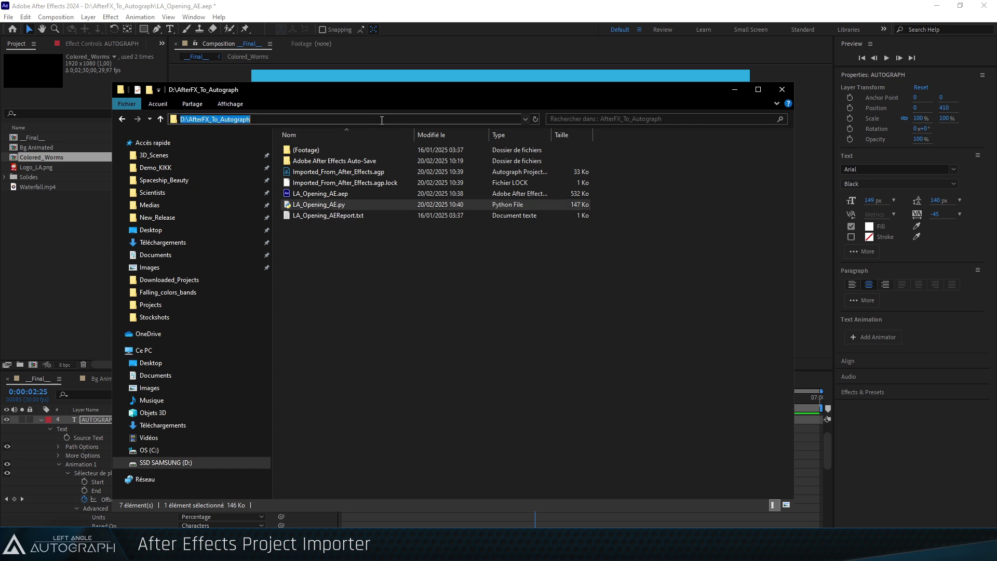
Step: Close Imported_From_After_Effects.agp in Autograph and open the Python Console panel
{"action": "left_click", "coordinate": [299, 550]}
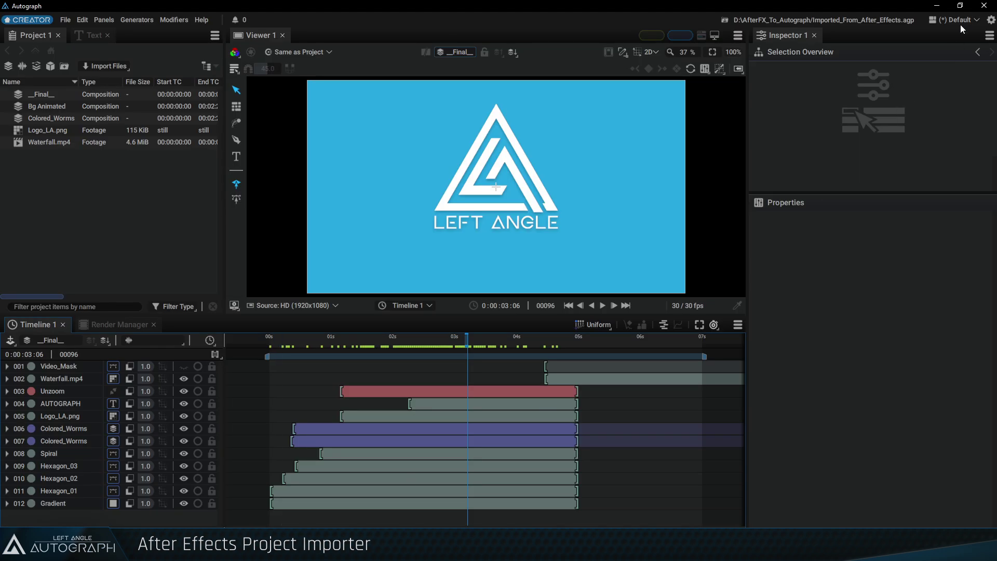
{"action": "left_click", "coordinate": [65, 20]}
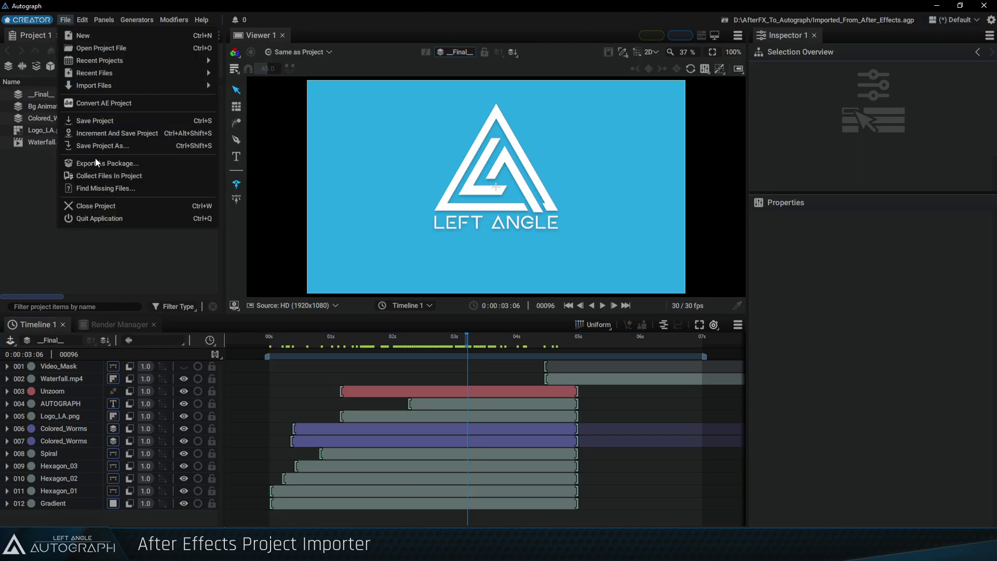
{"action": "left_click", "coordinate": [110, 202]}
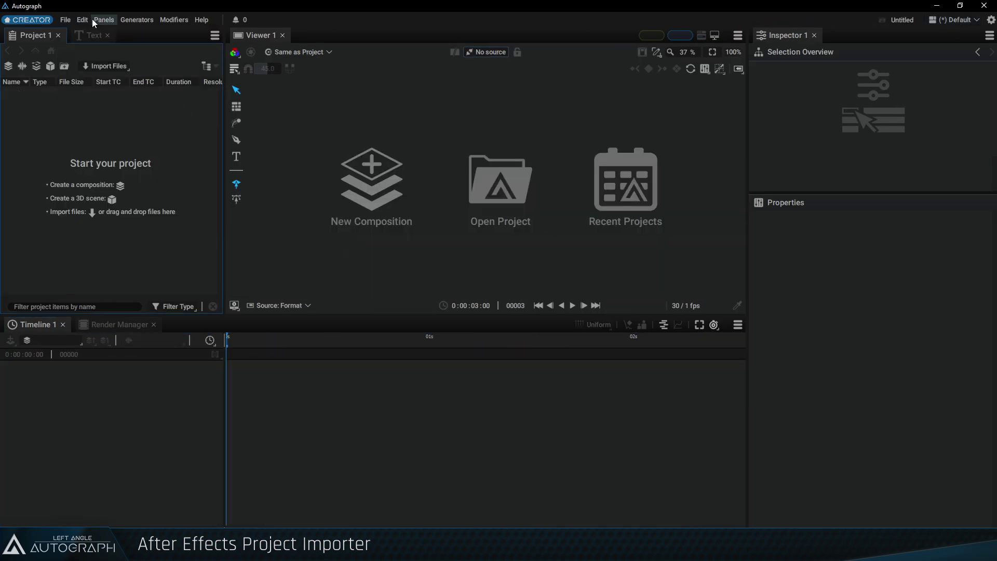
{"action": "left_click", "coordinate": [93, 19]}
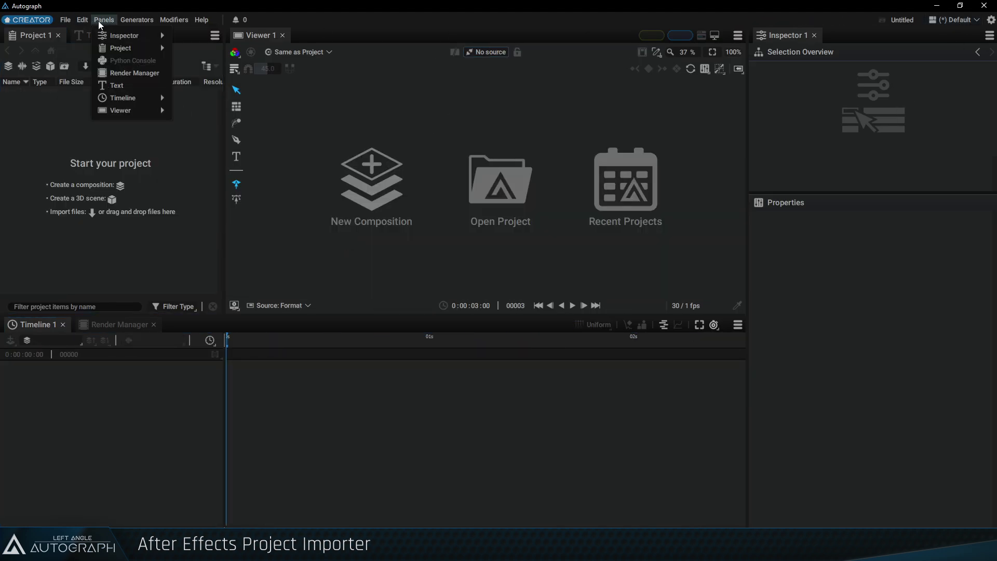
{"action": "left_click", "coordinate": [133, 60]}
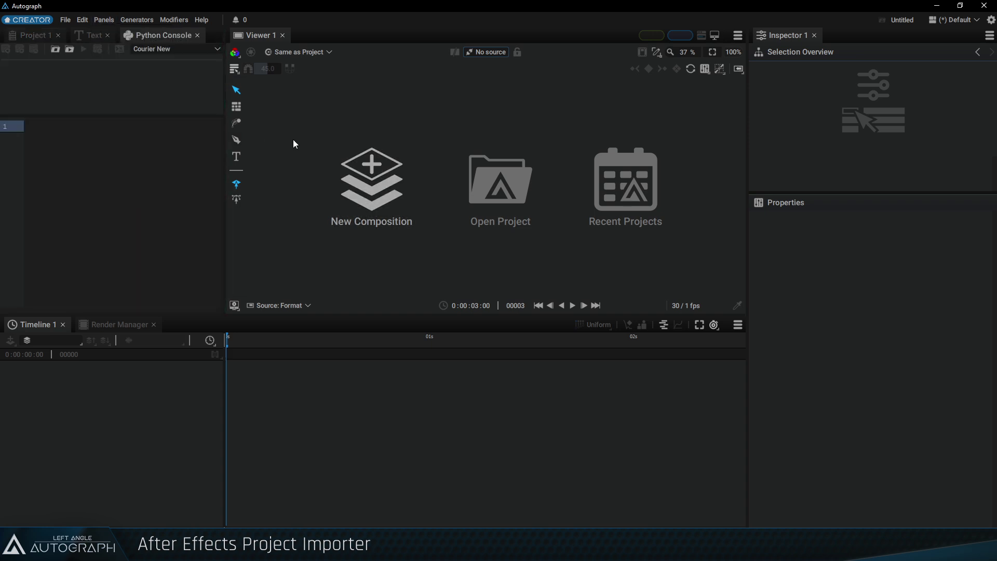
Step: Import and execute LA_Opening_AE.py from D:\AfterFX_To_Autograph to rebuild the logo animation
{"action": "left_click", "coordinate": [70, 50]}
{"action": "triple_click", "coordinate": [558, 103]}
{"action": "type", "text": "D:\\AfterFX_To_Autograph"}
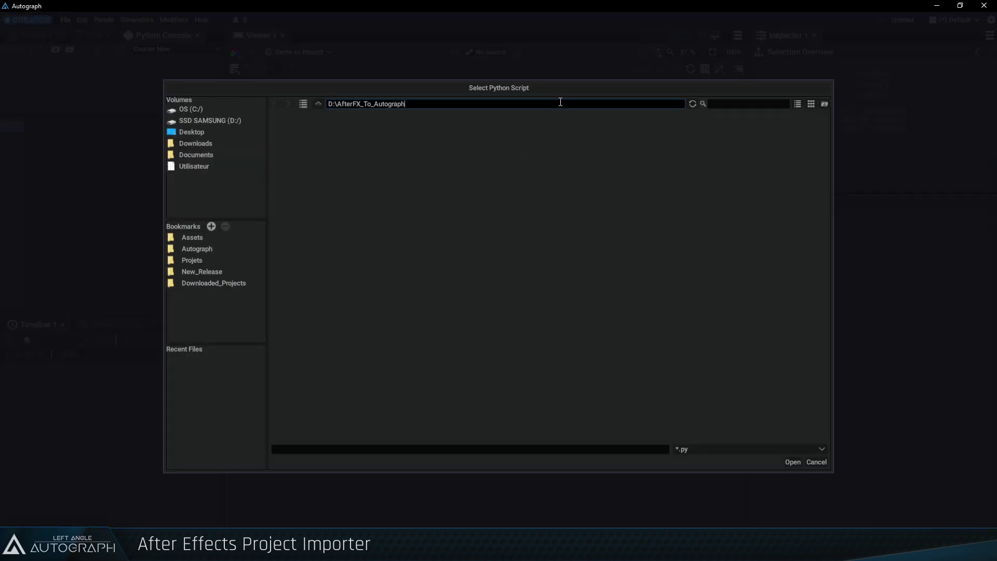
{"action": "key", "text": "Return"}
{"action": "left_click", "coordinate": [331, 151]}
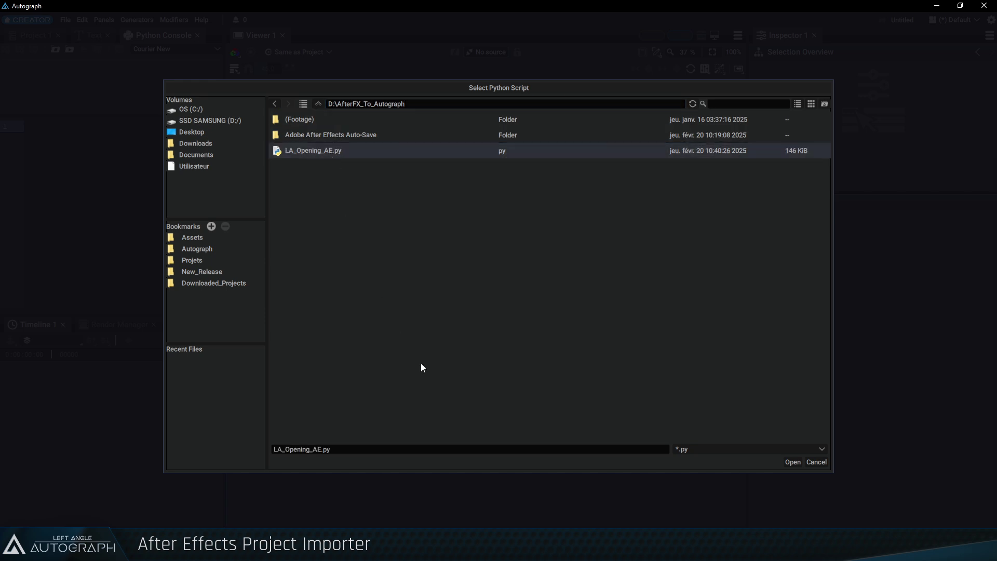
{"action": "key", "text": "Return"}
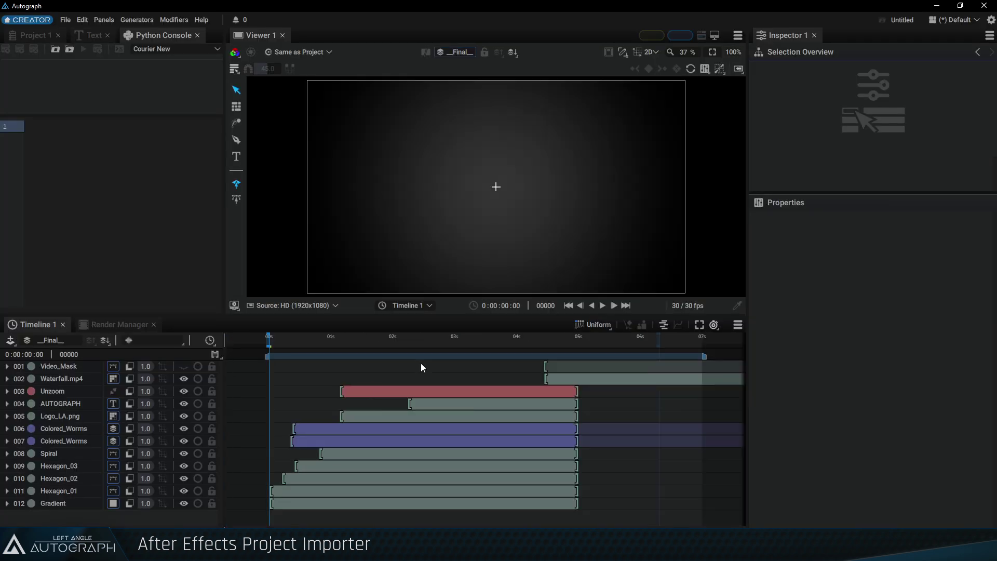
Step: Scrub the rebuilt animation on the timeline, select all project items, and close the project
{"action": "left_click", "coordinate": [35, 36]}
{"action": "left_click_drag", "start_coordinate": [305, 350], "coordinate": [409, 351]}
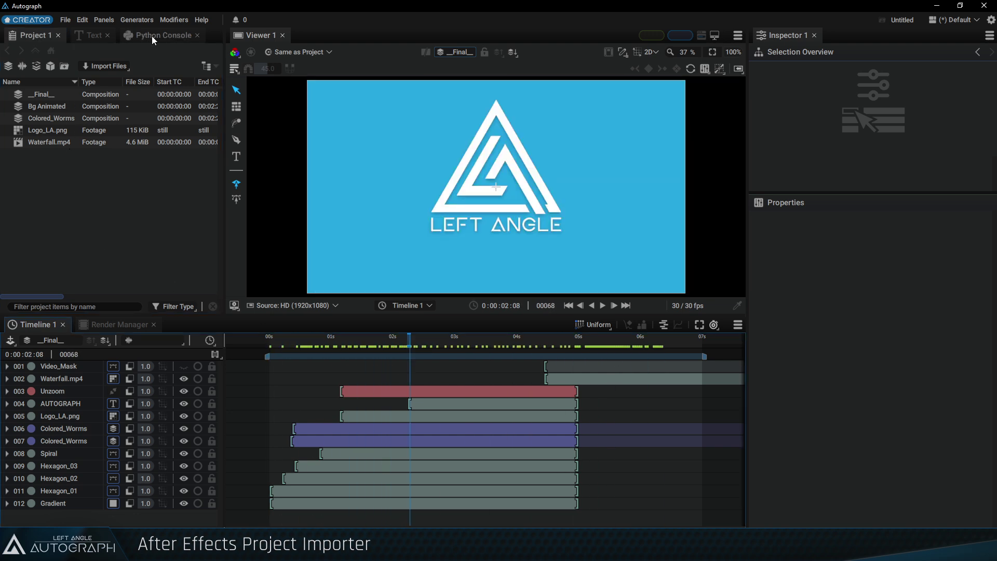
{"action": "left_click", "coordinate": [73, 134]}
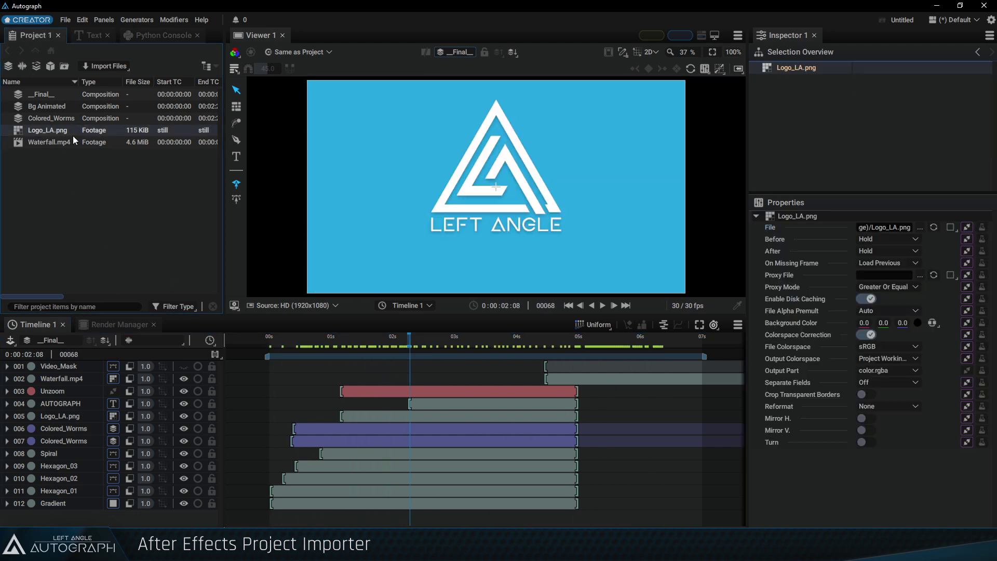
{"action": "key", "text": "ctrl+a"}
{"action": "left_click", "coordinate": [64, 22]}
{"action": "left_click", "coordinate": [128, 205]}
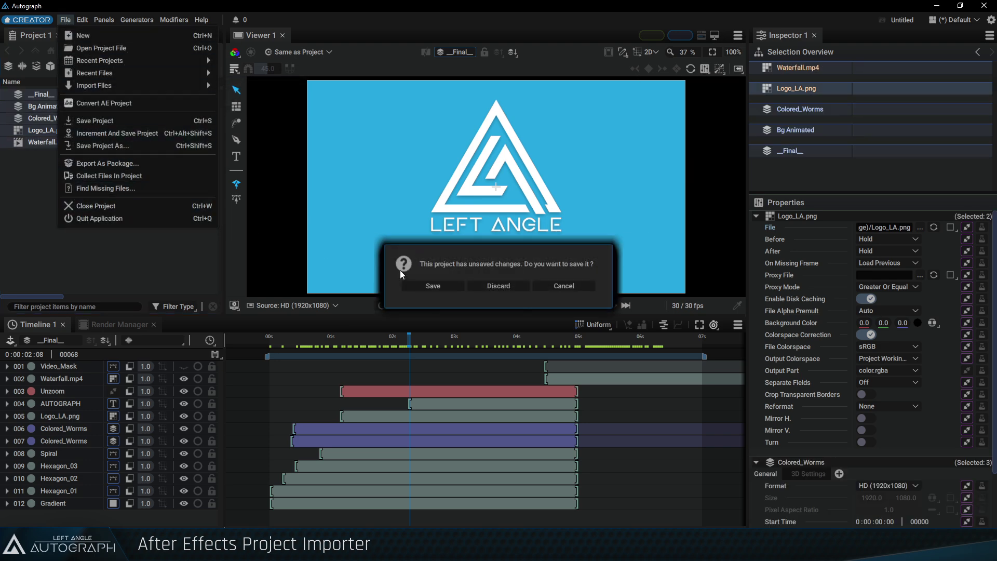
Step: Discard the changes, load LA_Opening_AE.py from D:\AfterFX_To_Autograph into the Python Console, and widen it
{"action": "left_click", "coordinate": [499, 288]}
{"action": "left_click", "coordinate": [131, 36]}
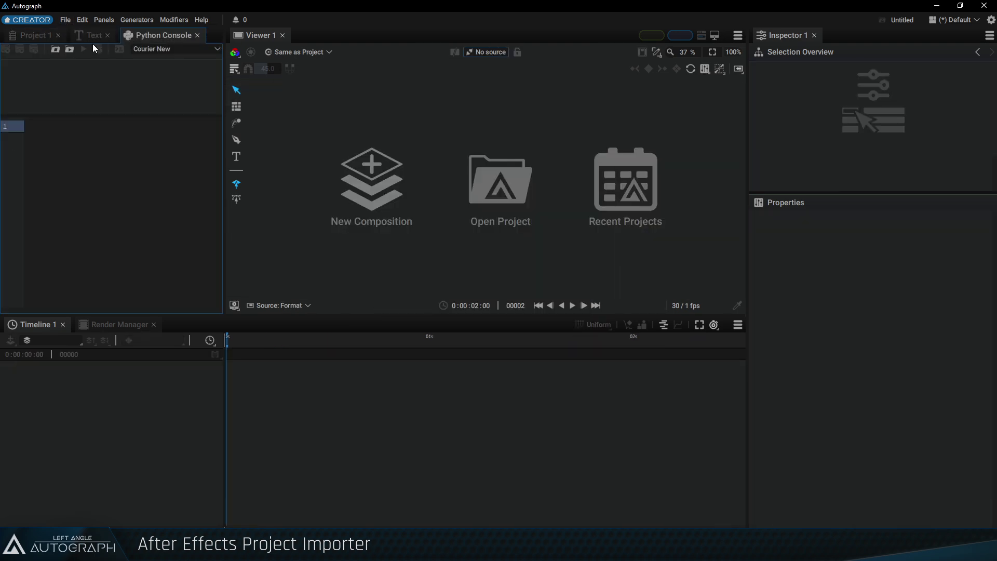
{"action": "left_click", "coordinate": [55, 50]}
{"action": "triple_click", "coordinate": [533, 108]}
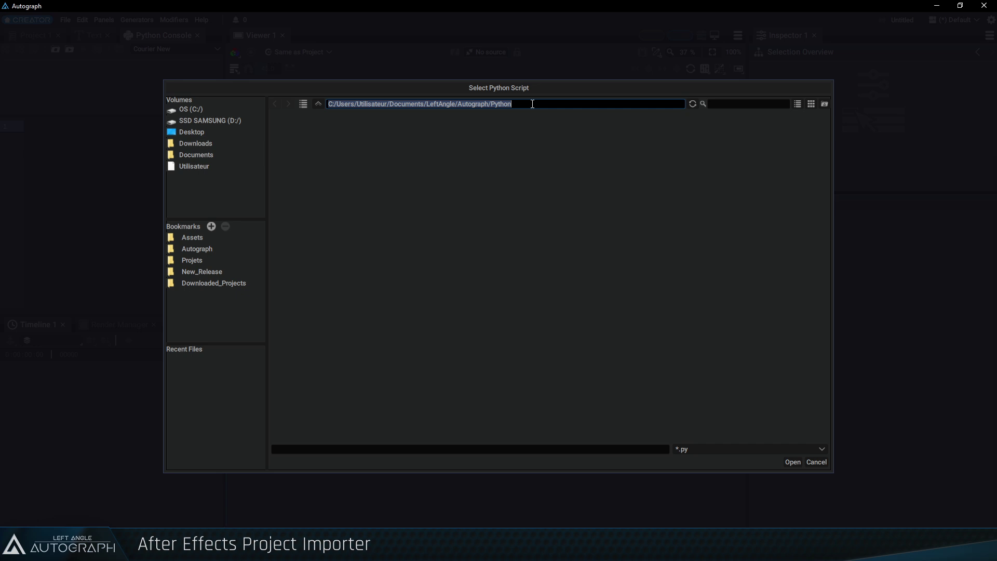
{"action": "type", "text": "D:\\AfterFX_To_Autograph"}
{"action": "key", "text": "Return"}
{"action": "left_click", "coordinate": [353, 153]}
{"action": "double_click", "coordinate": [347, 154]}
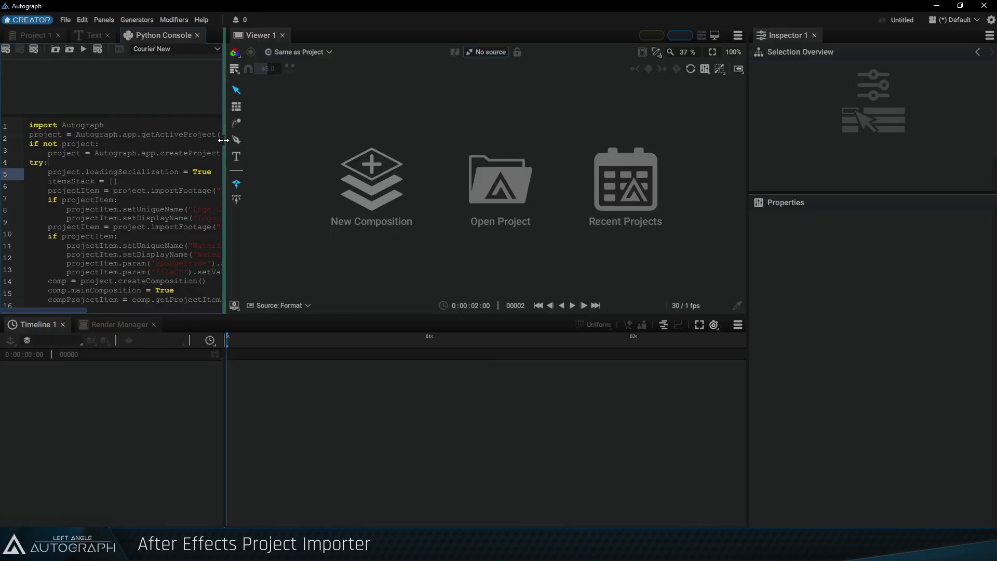
{"action": "left_click_drag", "start_coordinate": [223, 162], "coordinate": [299, 156]}
{"action": "left_click_drag", "start_coordinate": [295, 116], "coordinate": [297, 194]}
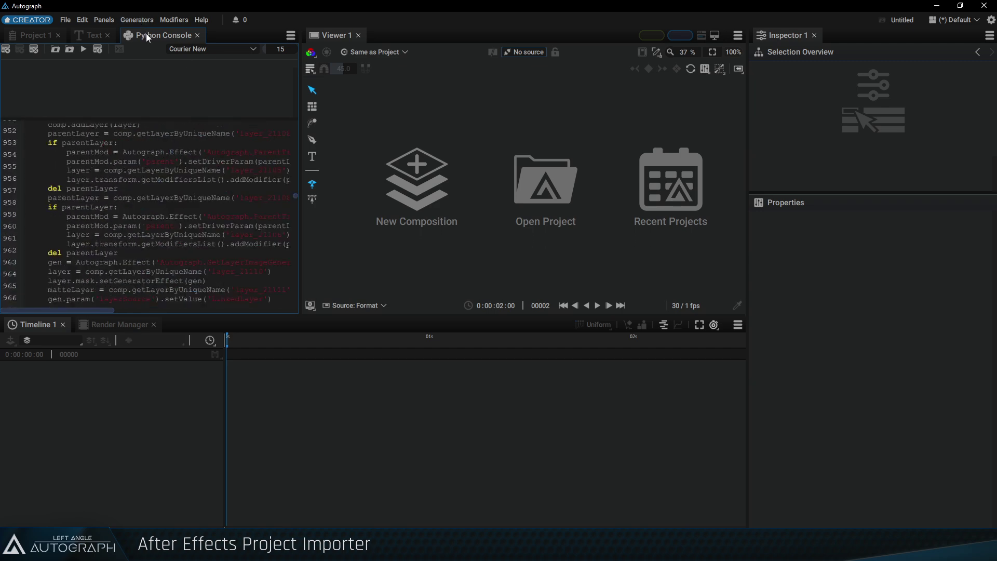
Step: Dock the Python Console under the Inspector, return to the Project panel, and run the loaded script
{"action": "left_click_drag", "start_coordinate": [145, 33], "coordinate": [889, 484]}
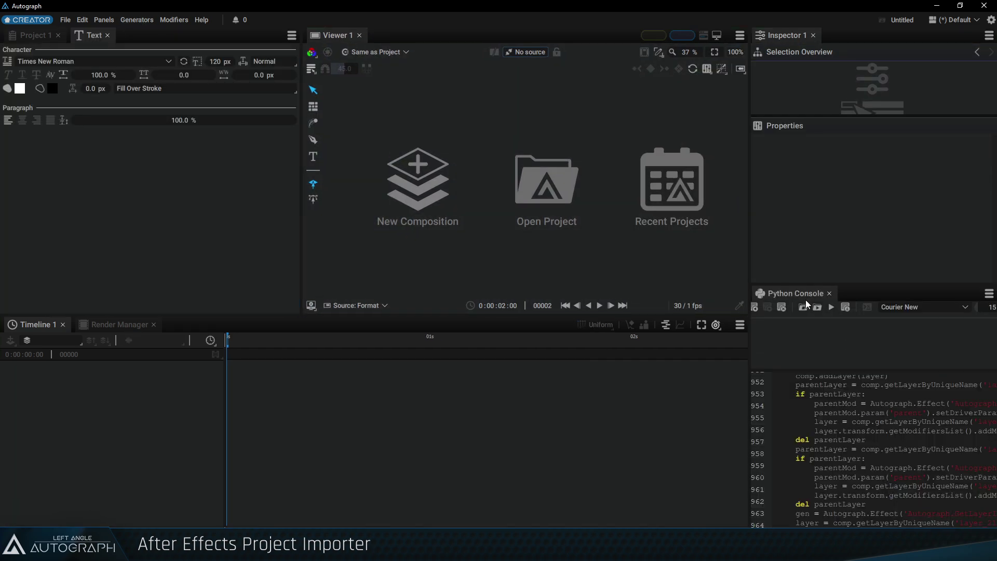
{"action": "left_click", "coordinate": [34, 35]}
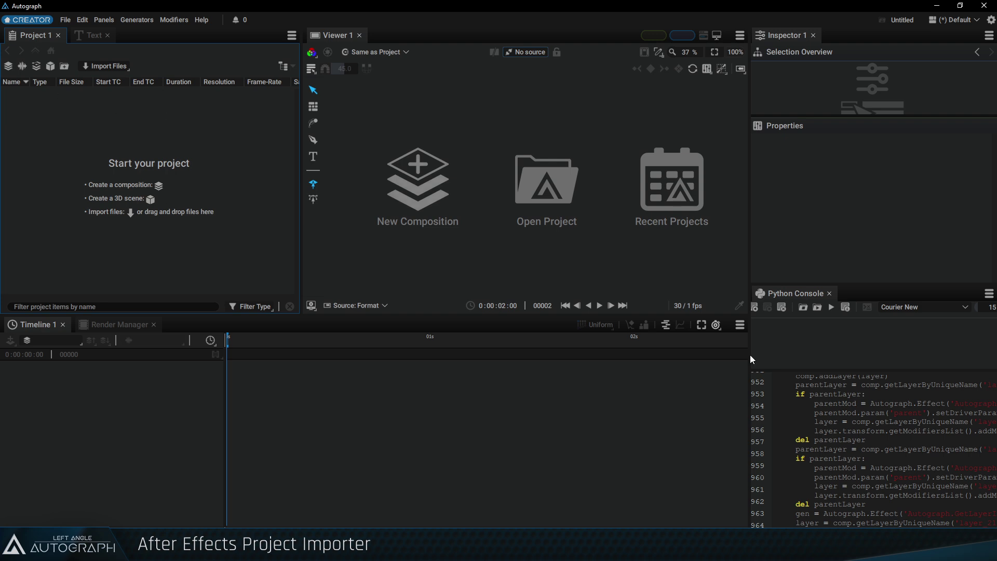
{"action": "left_click", "coordinate": [831, 308]}
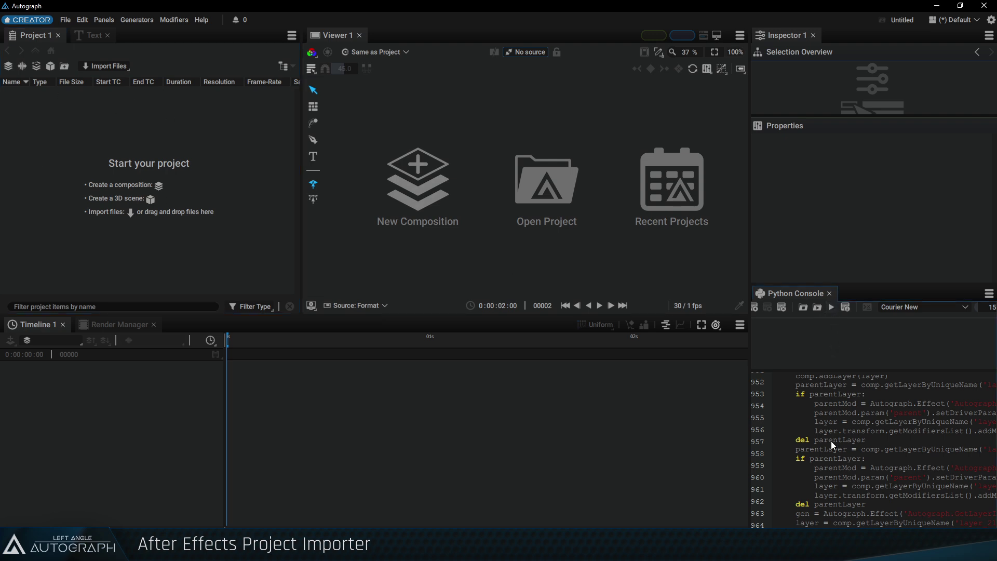